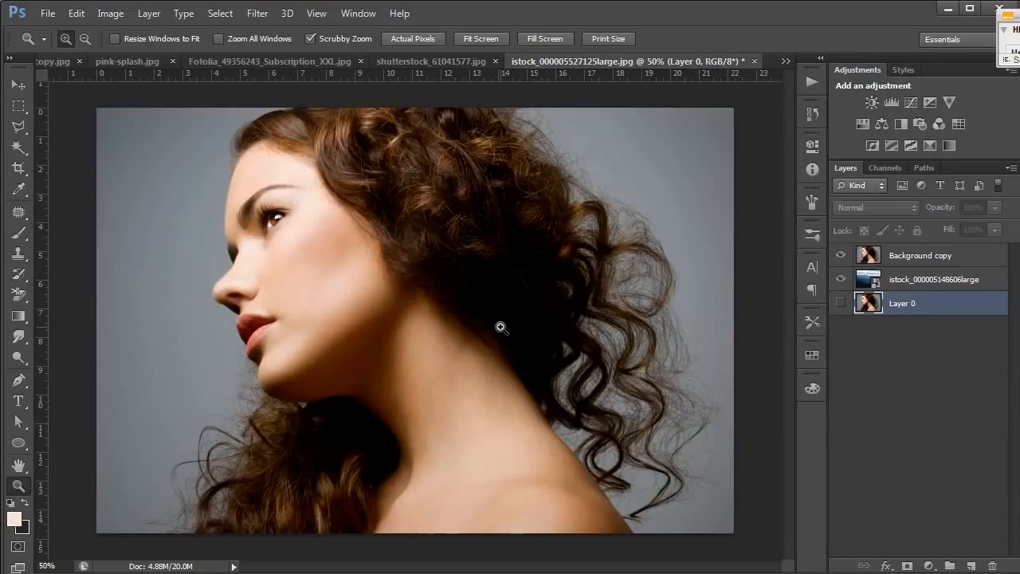
Step: Select the Background copy layer and toggle its visibility to compare the portrait with the mountain landscape beneath it
left_click(893, 263)
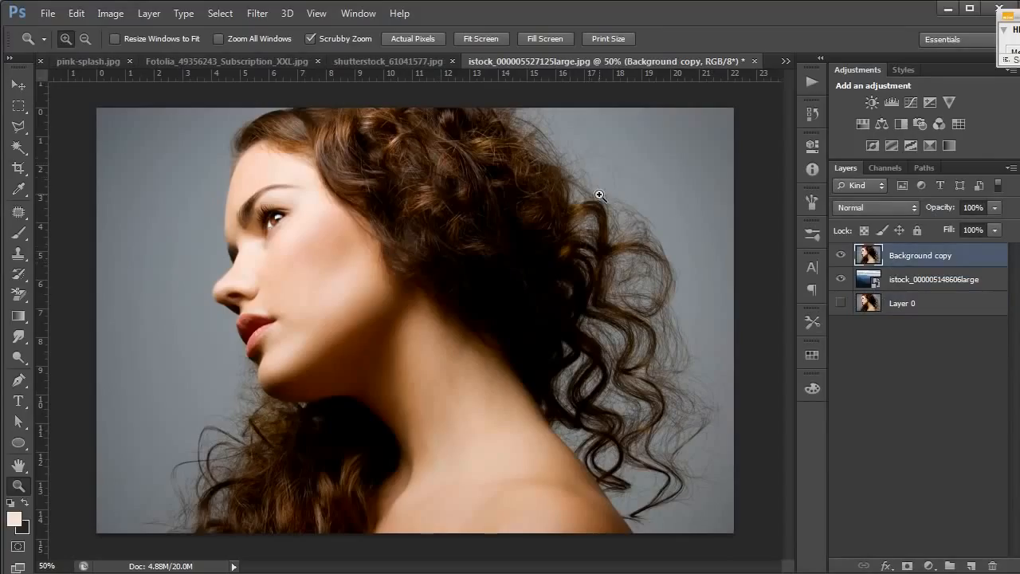
left_click(841, 256)
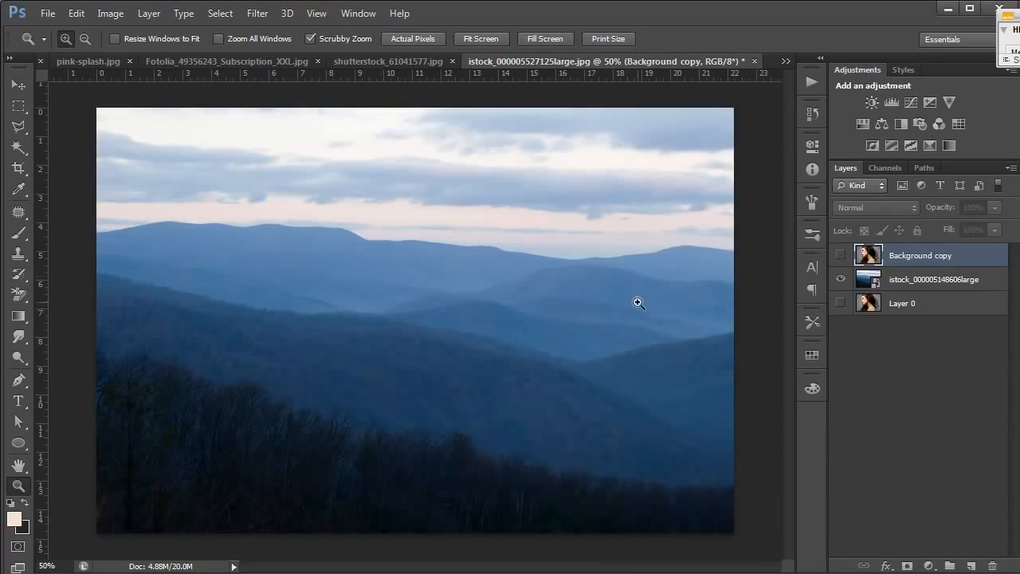
left_click(840, 256)
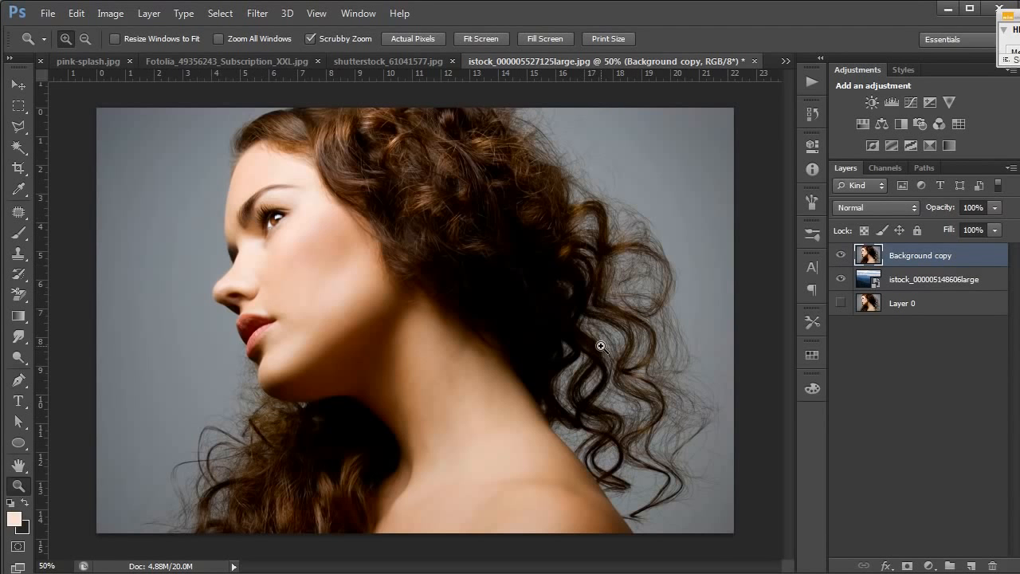
left_click(840, 256)
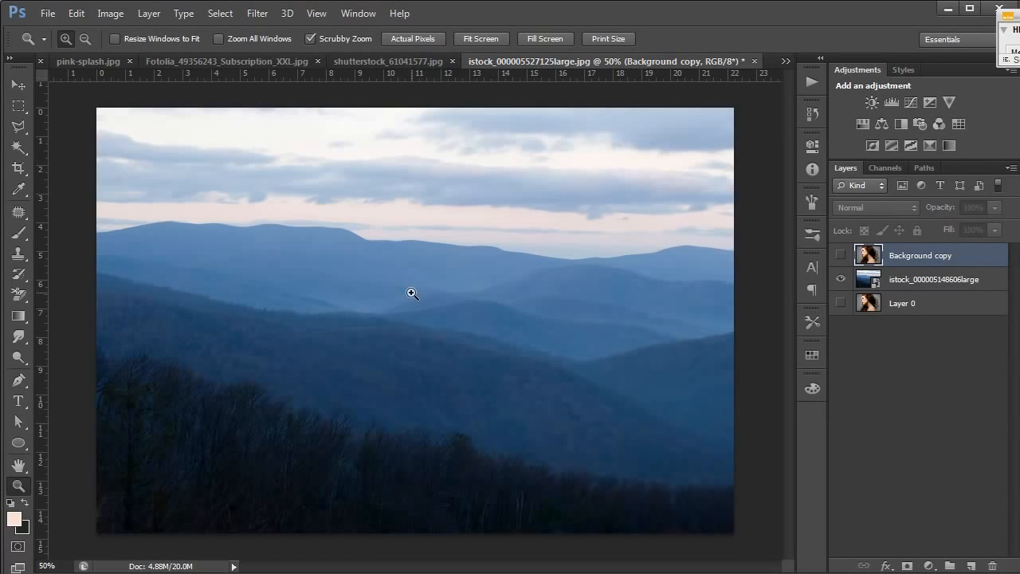
left_click(840, 255)
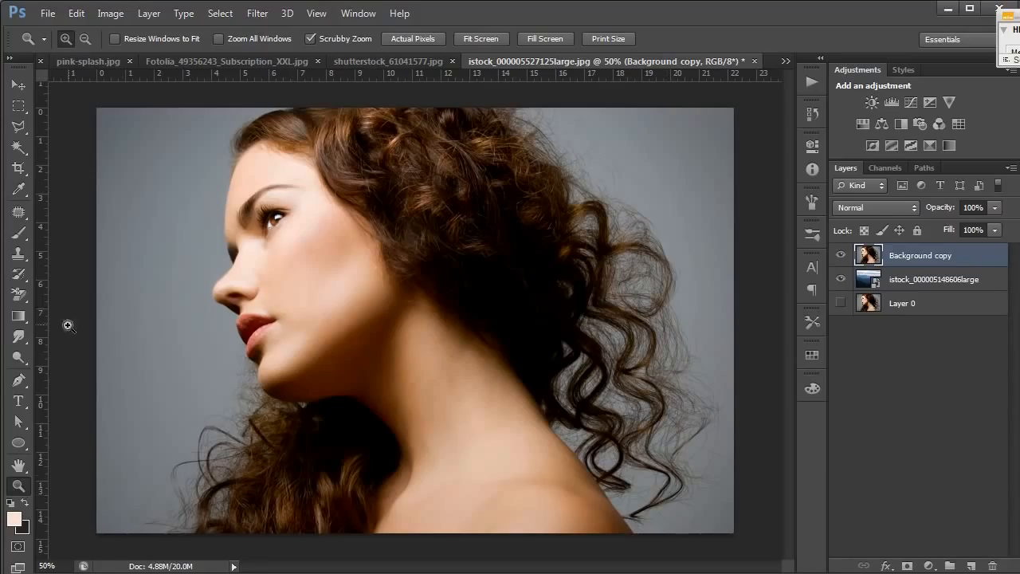
Step: Activate the Background Eraser tool
left_click(16, 295)
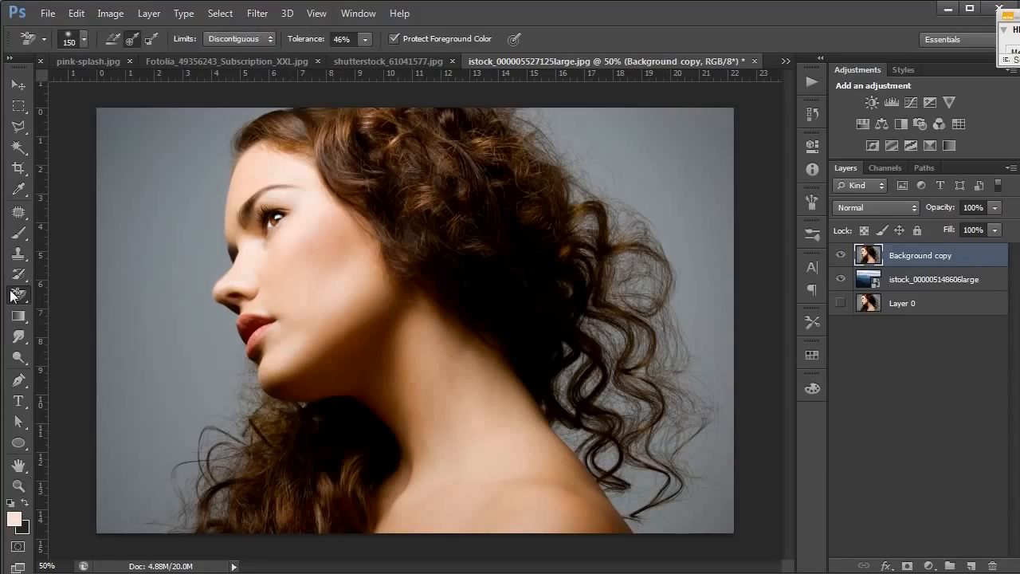
right_click(12, 294)
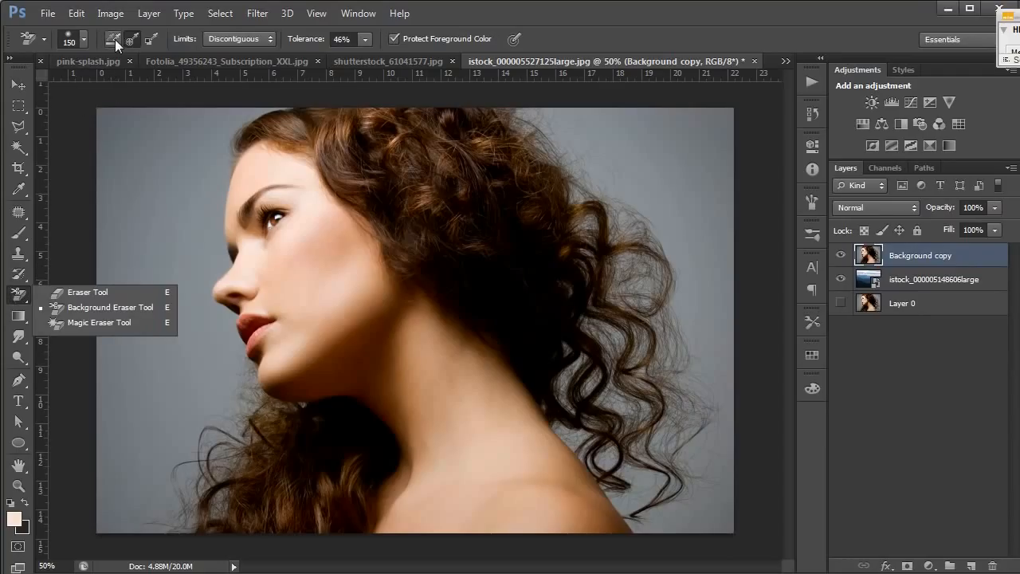
left_click(584, 29)
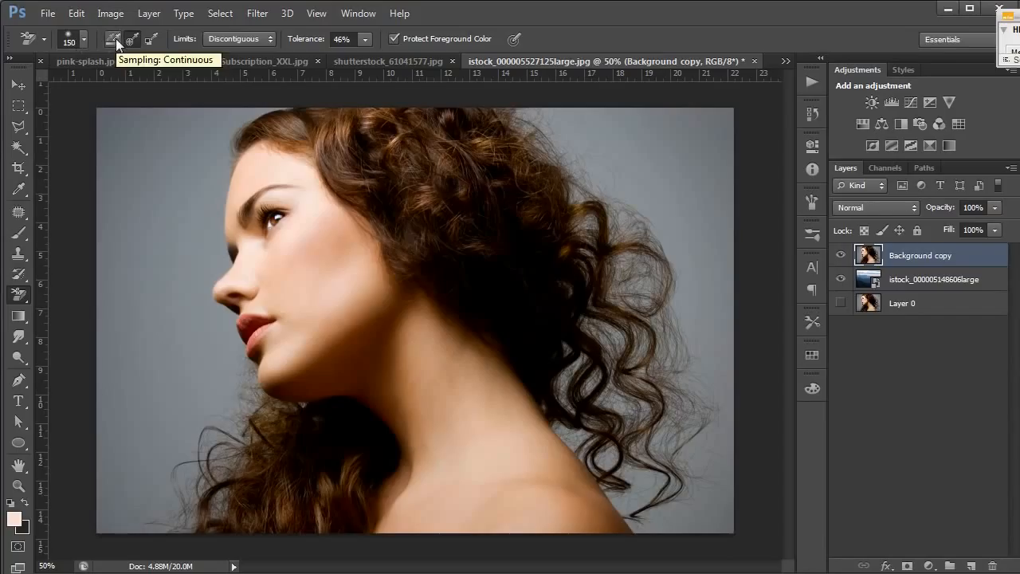
Step: Check the eraser's brush settings, including the available Tolerance control options, and leave them as they are
left_click(86, 40)
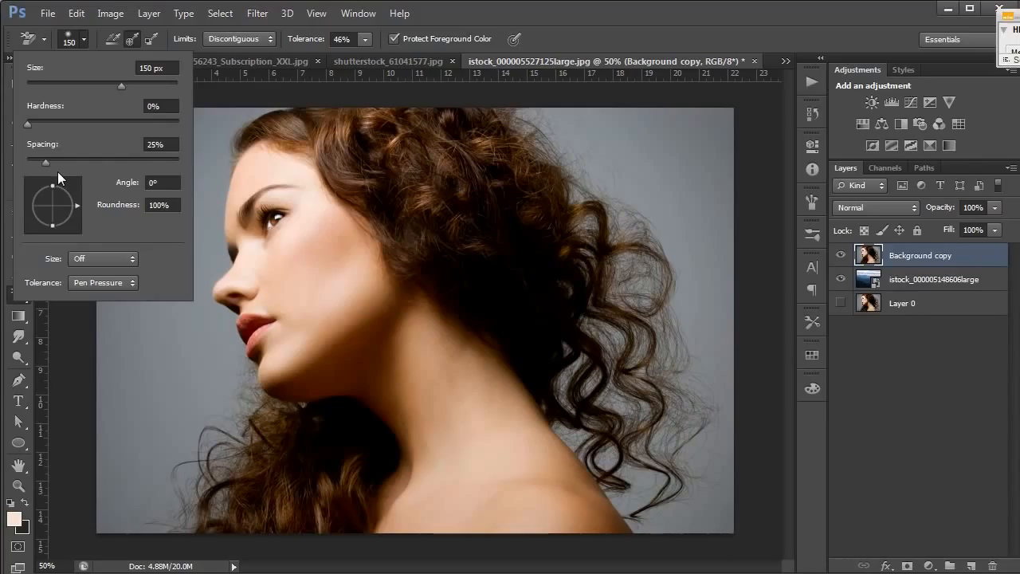
left_click(104, 283)
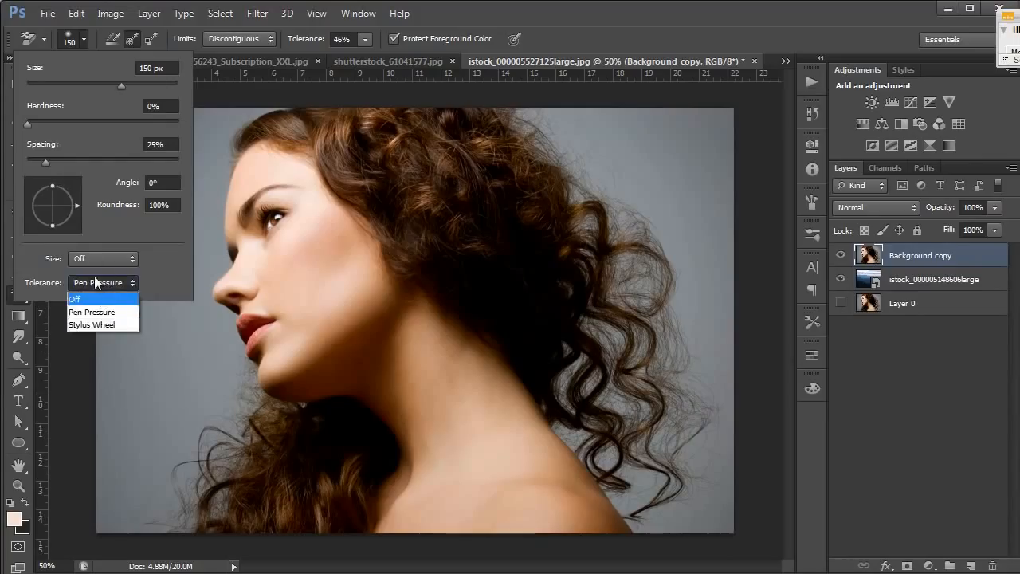
left_click(94, 277)
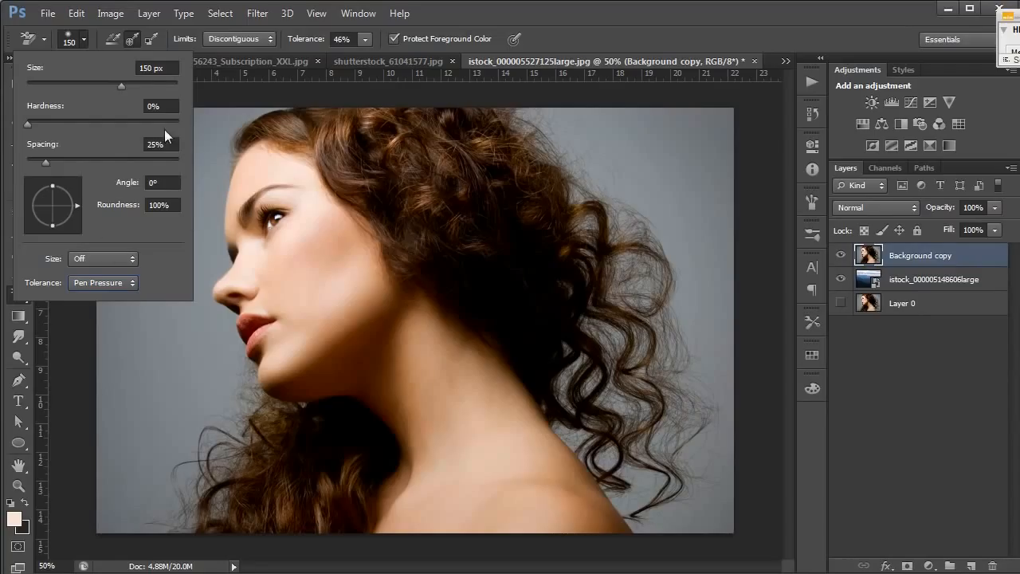
left_click(81, 42)
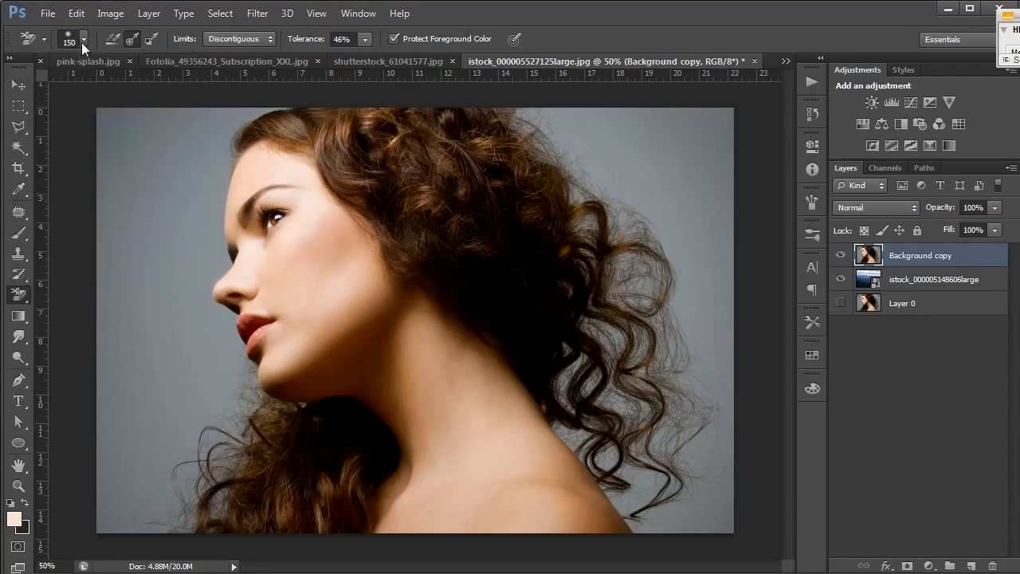
Step: Try erasing the grey backdrop and across the woman's forehead with Continuous sampling, and undo the stroke
left_click(132, 40)
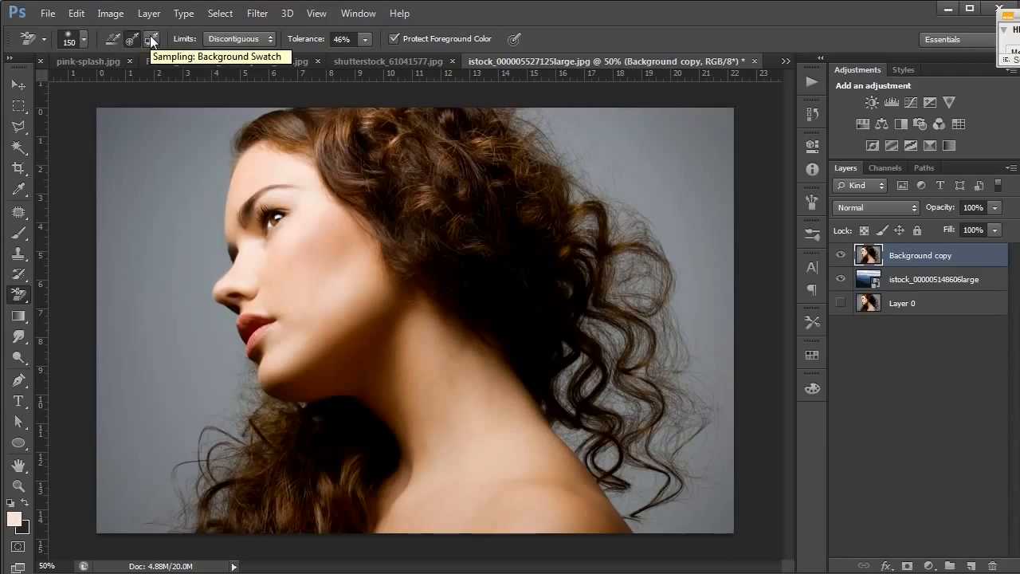
left_click(113, 40)
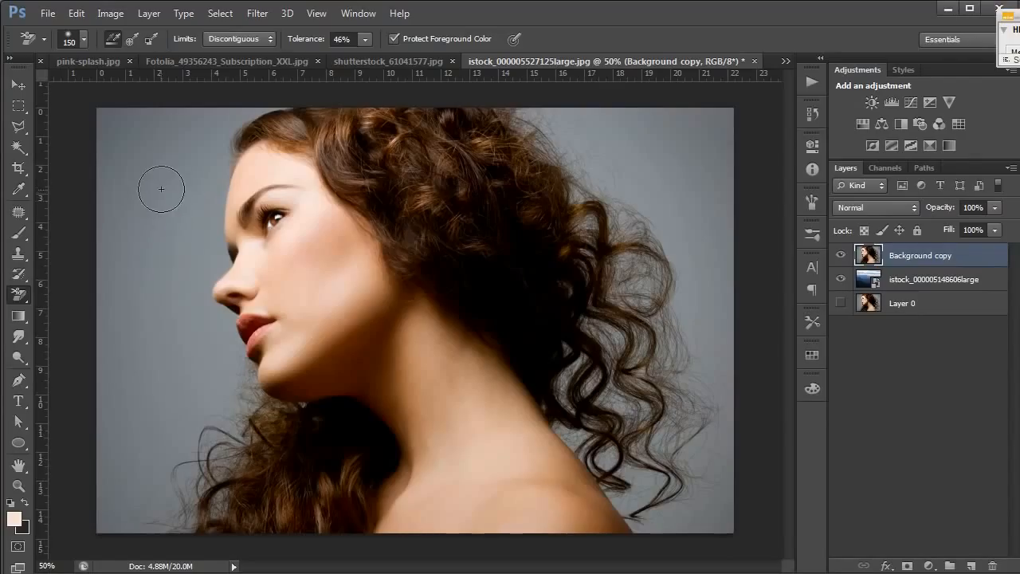
left_click(164, 187)
mouse_move(164, 187)
left_mouse_down()
mouse_move(214, 187)
mouse_move(208, 223)
mouse_move(228, 125)
mouse_move(234, 117)
mouse_move(249, 128)
mouse_move(242, 140)
mouse_move(279, 116)
mouse_move(302, 138)
mouse_move(248, 178)
mouse_move(233, 224)
mouse_move(257, 243)
mouse_move(280, 238)
mouse_move(301, 196)
mouse_move(266, 207)
left_mouse_up()
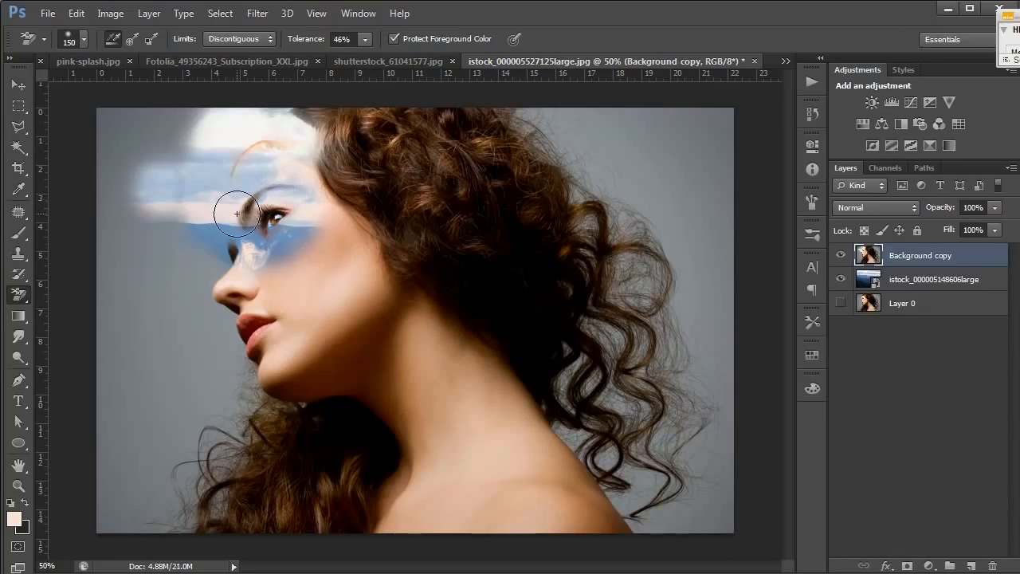
key("ctrl+z")
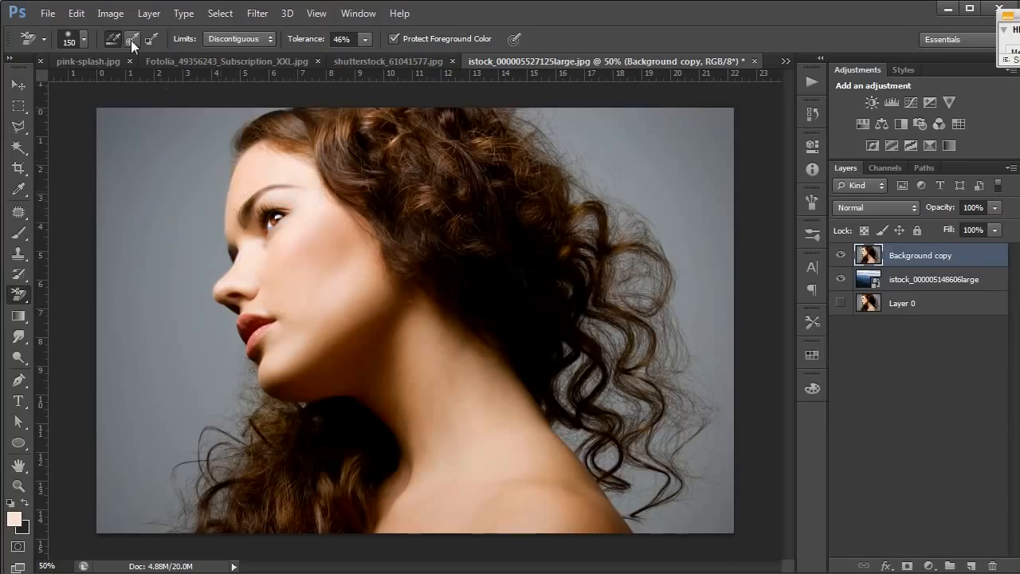
Step: Try Once sampling by erasing the grey backdrop beside the face and the dark hair behind the neck
left_click(132, 39)
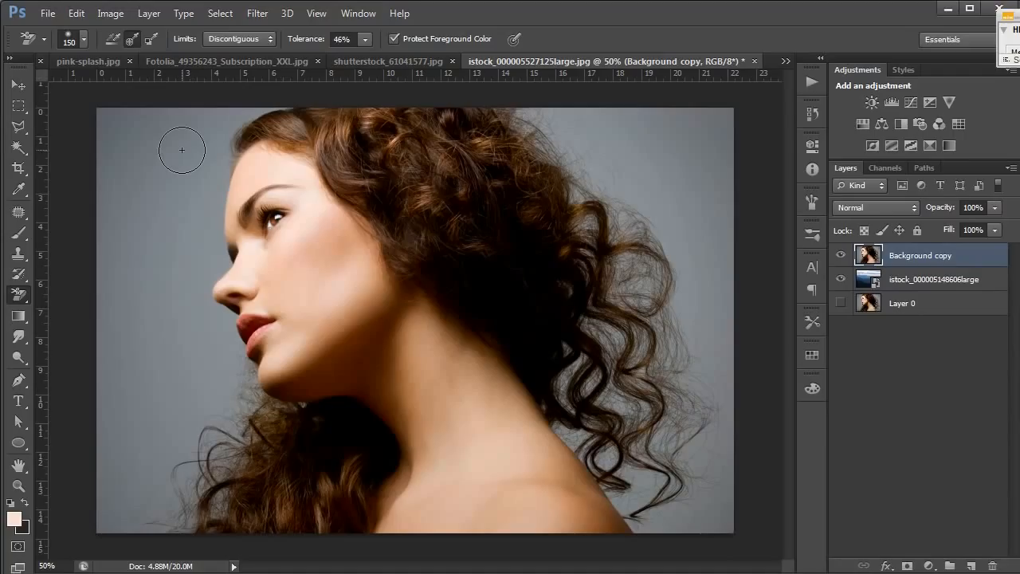
mouse_move(182, 150)
left_mouse_down()
mouse_move(193, 199)
mouse_move(209, 136)
mouse_move(239, 116)
mouse_move(200, 212)
mouse_move(207, 136)
mouse_move(223, 107)
mouse_move(275, 121)
mouse_move(316, 116)
left_mouse_up()
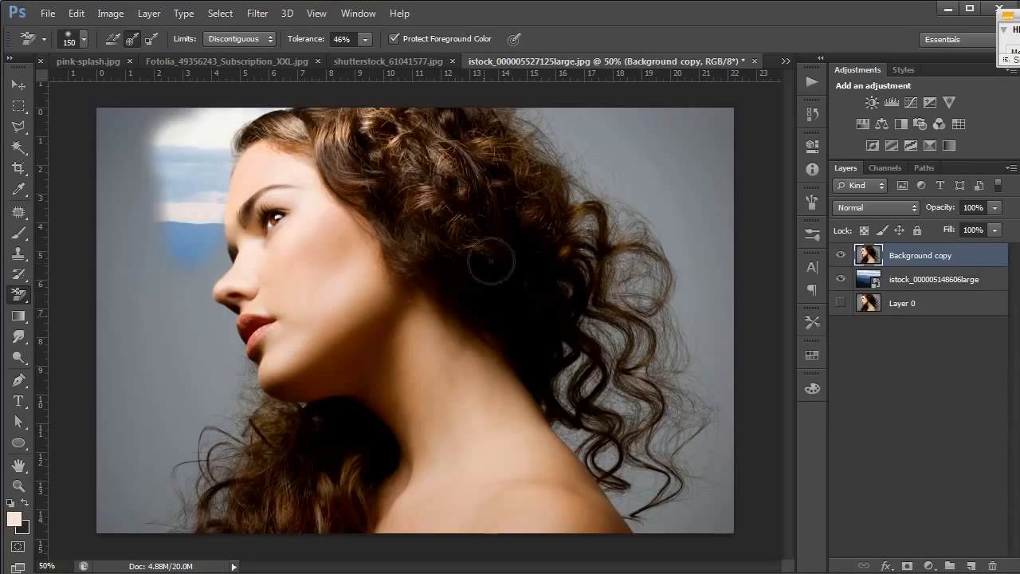
mouse_move(222, 113)
left_mouse_down()
mouse_move(143, 137)
mouse_move(113, 108)
mouse_move(107, 116)
mouse_move(145, 178)
mouse_move(148, 263)
left_mouse_up()
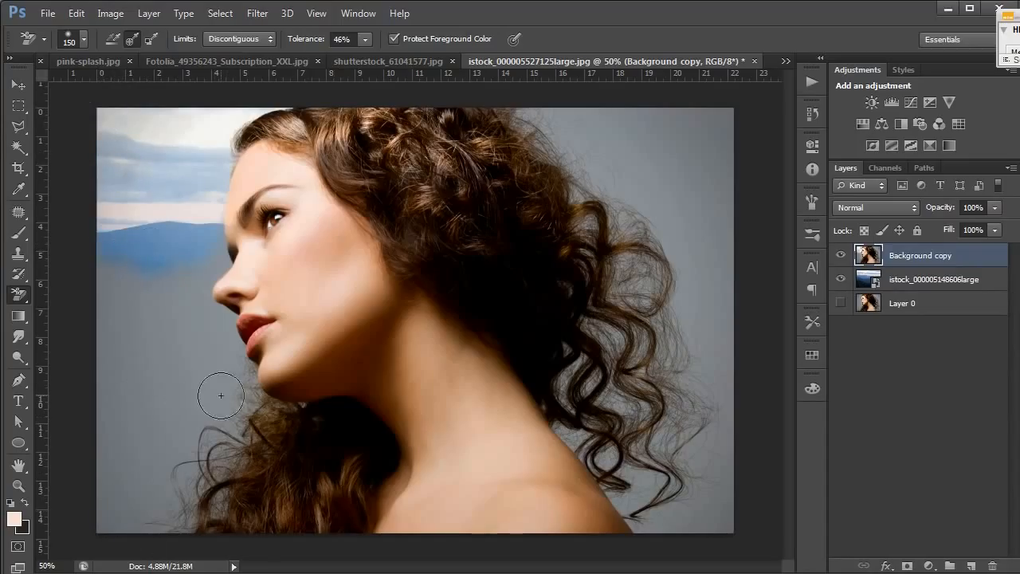
mouse_move(496, 285)
left_mouse_down()
mouse_move(557, 381)
mouse_move(581, 323)
mouse_move(545, 260)
mouse_move(532, 275)
mouse_move(578, 315)
mouse_move(531, 273)
mouse_move(465, 275)
mouse_move(431, 237)
left_mouse_up()
left_click_drag(479, 218, 459, 237)
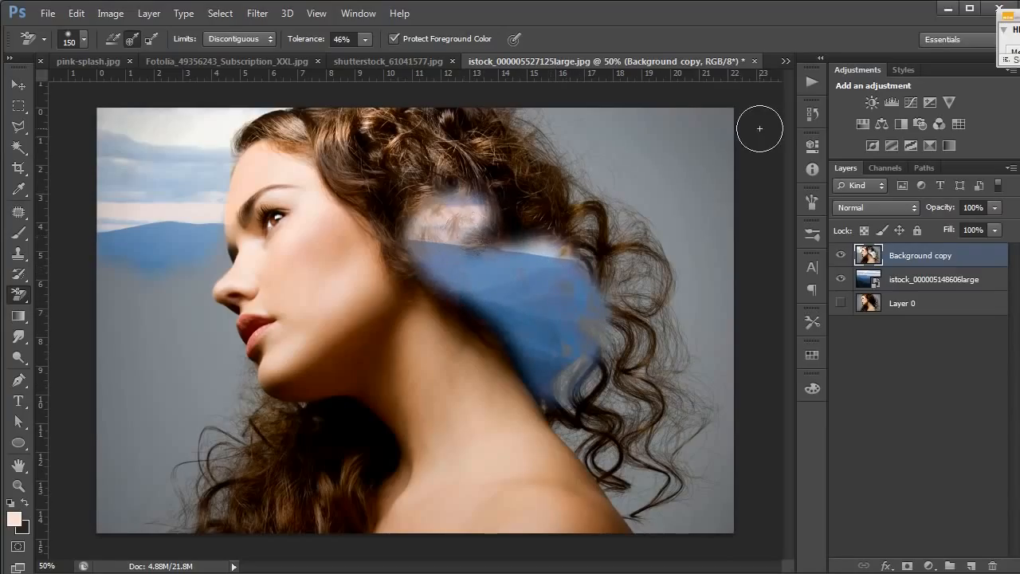
Step: Revert the image to the last Layer Order history state, discarding the Background Eraser strokes
left_click(804, 119)
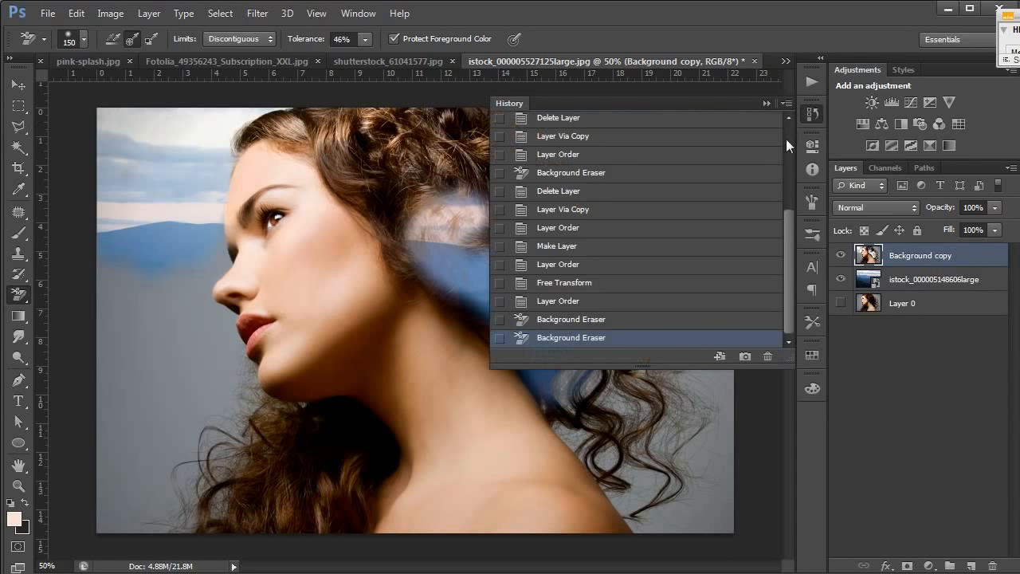
left_click(621, 319)
left_click(622, 302)
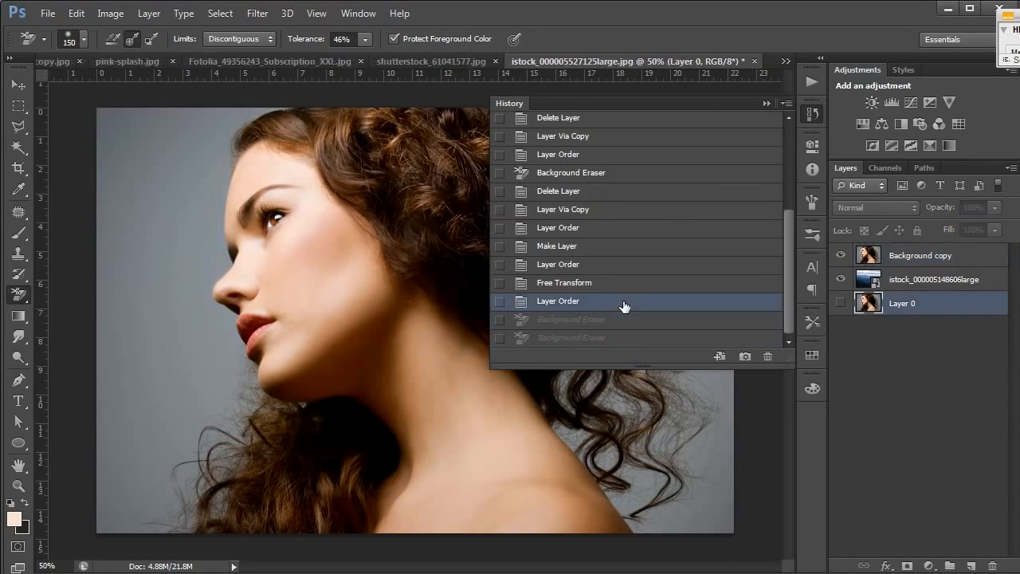
left_click(815, 114)
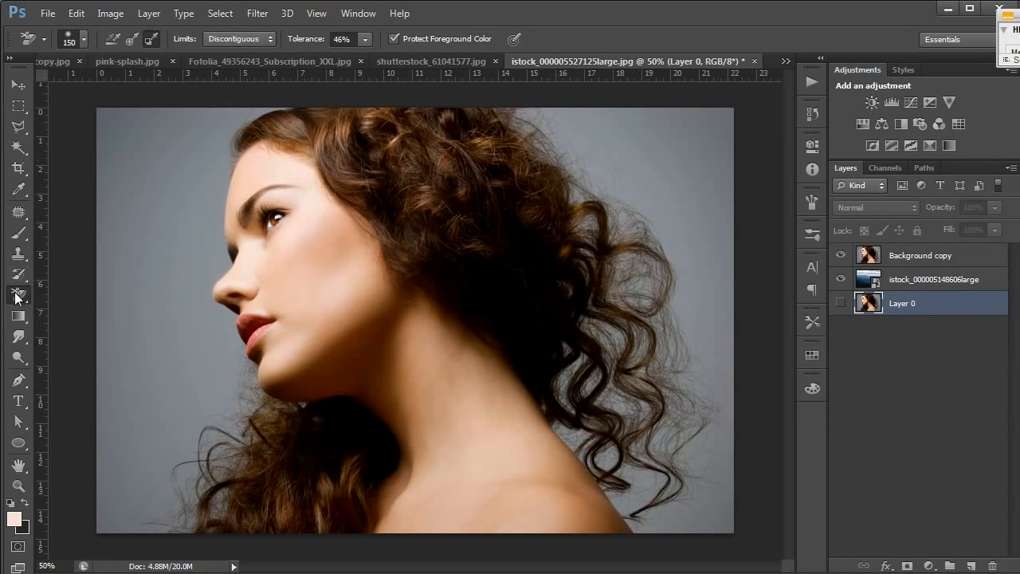
Step: Select the Background copy layer and set the background color to the grey sampled from the backdrop beside the face (878c92)
left_click(917, 261)
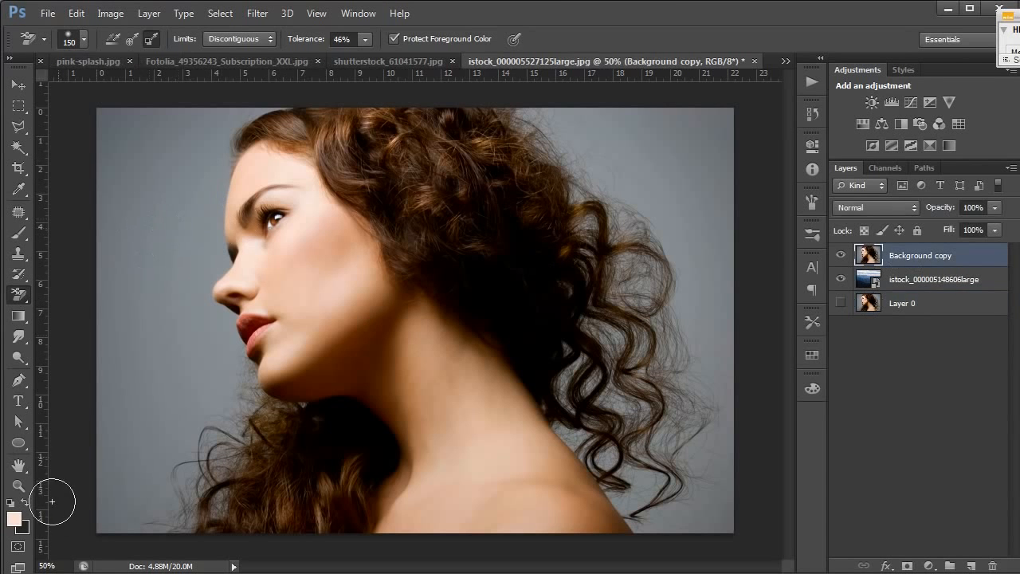
left_click(23, 531)
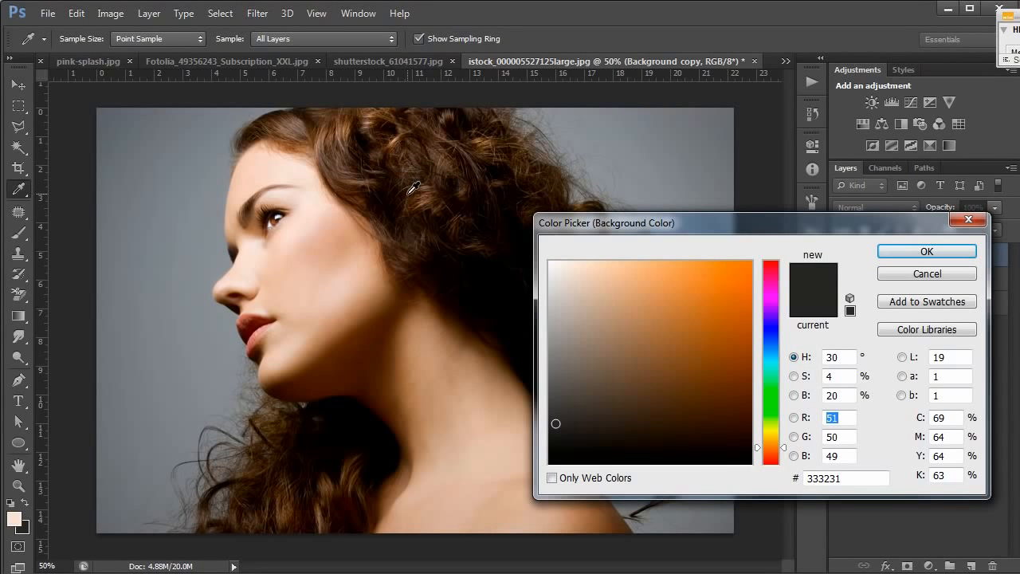
left_click(188, 182)
left_click(180, 199)
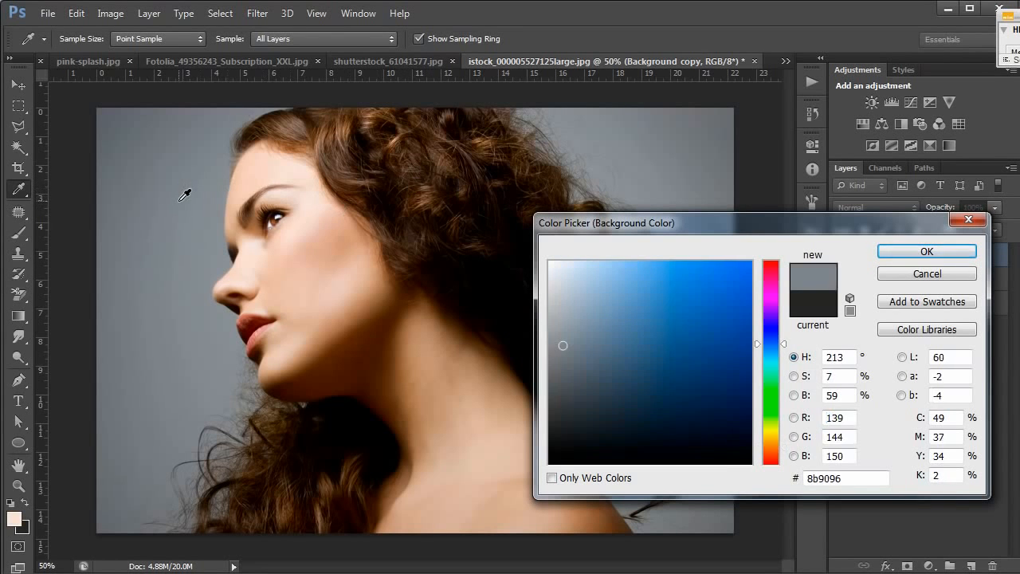
left_click(176, 181)
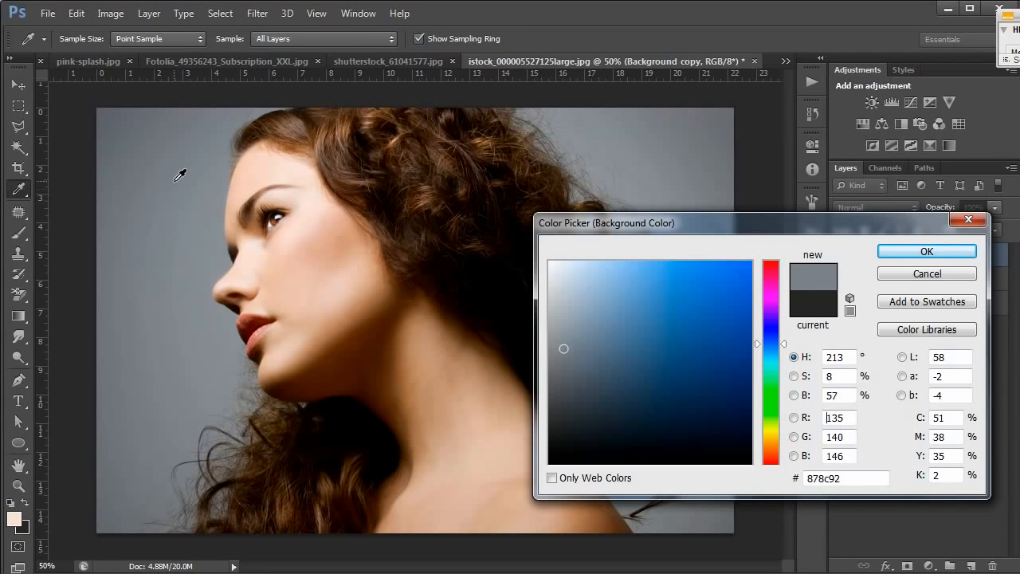
left_click(895, 246)
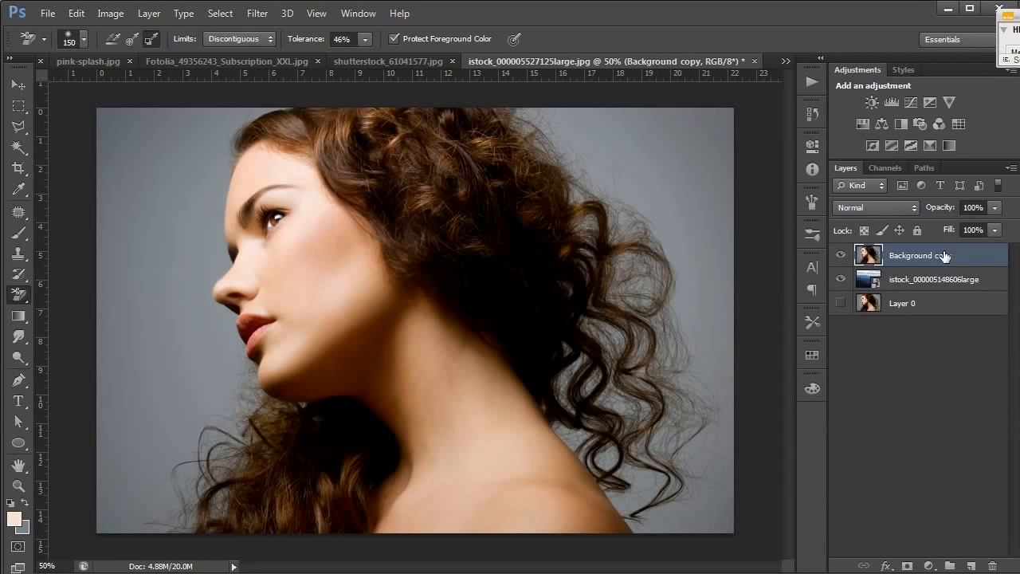
Step: Try erasing the grey backdrop in front of the face with Background Swatch sampling and Discontiguous limits, and undo the strokes
mouse_move(182, 155)
left_mouse_down()
mouse_move(178, 258)
mouse_move(219, 115)
mouse_move(143, 250)
mouse_move(145, 64)
mouse_move(132, 141)
mouse_move(203, 50)
mouse_move(155, 173)
mouse_move(142, 102)
mouse_move(115, 153)
mouse_move(100, 111)
mouse_move(115, 281)
mouse_move(161, 351)
mouse_move(160, 271)
mouse_move(173, 453)
mouse_move(196, 460)
mouse_move(180, 326)
mouse_move(214, 414)
mouse_move(214, 481)
mouse_move(199, 498)
mouse_move(210, 519)
mouse_move(170, 516)
mouse_move(149, 475)
mouse_move(146, 446)
left_mouse_up()
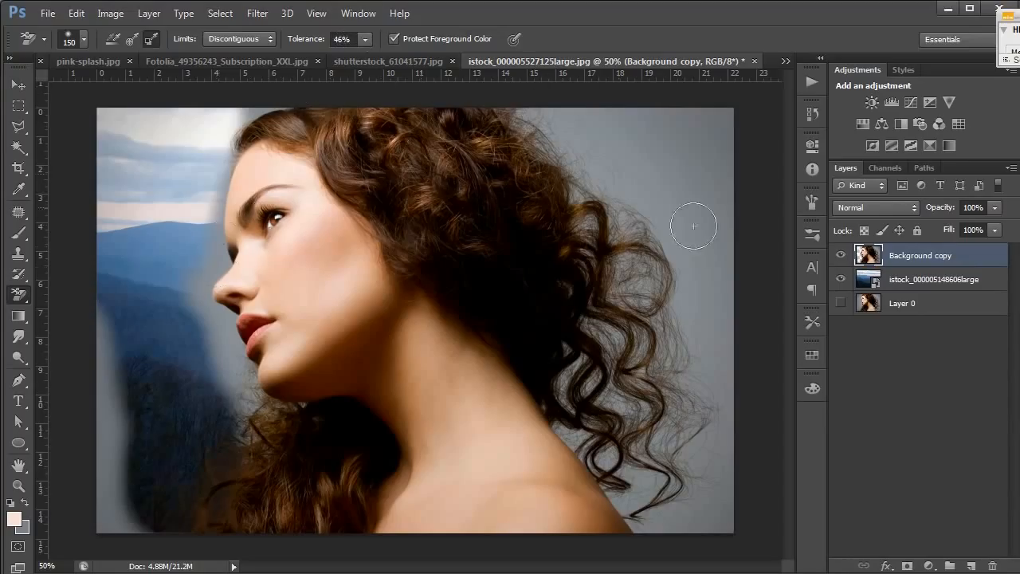
key("ctrl+z")
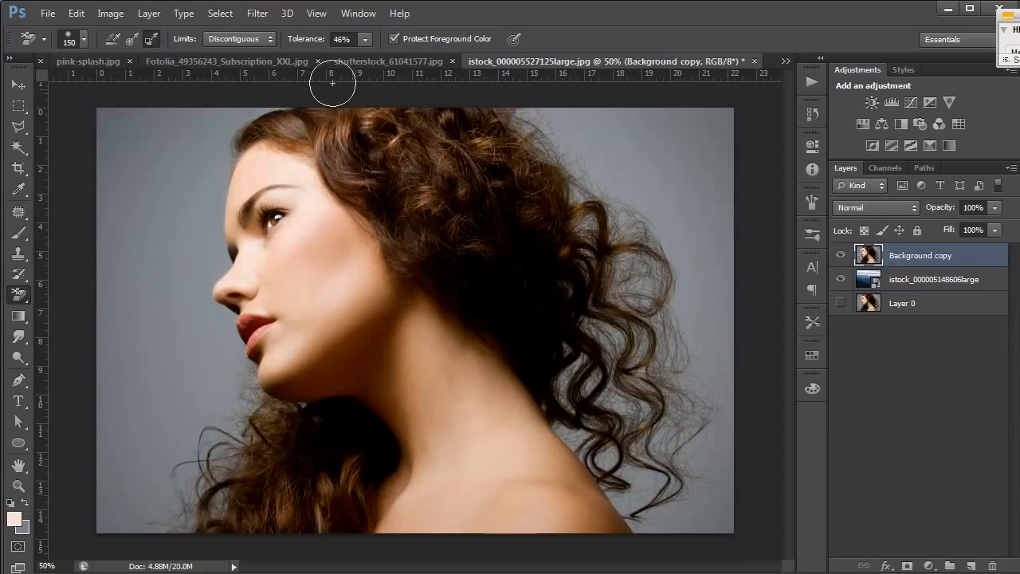
left_click(247, 36)
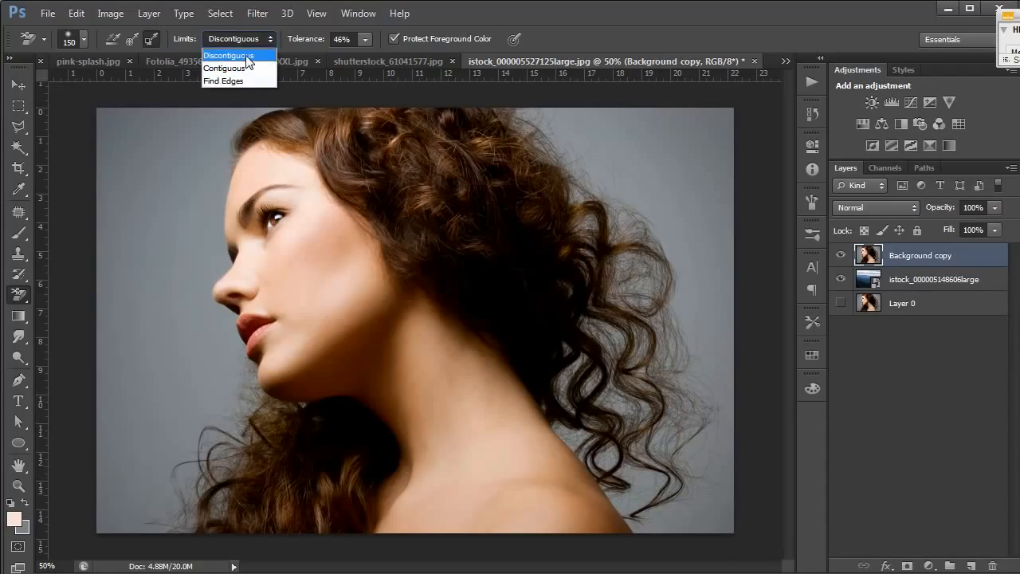
left_click(246, 57)
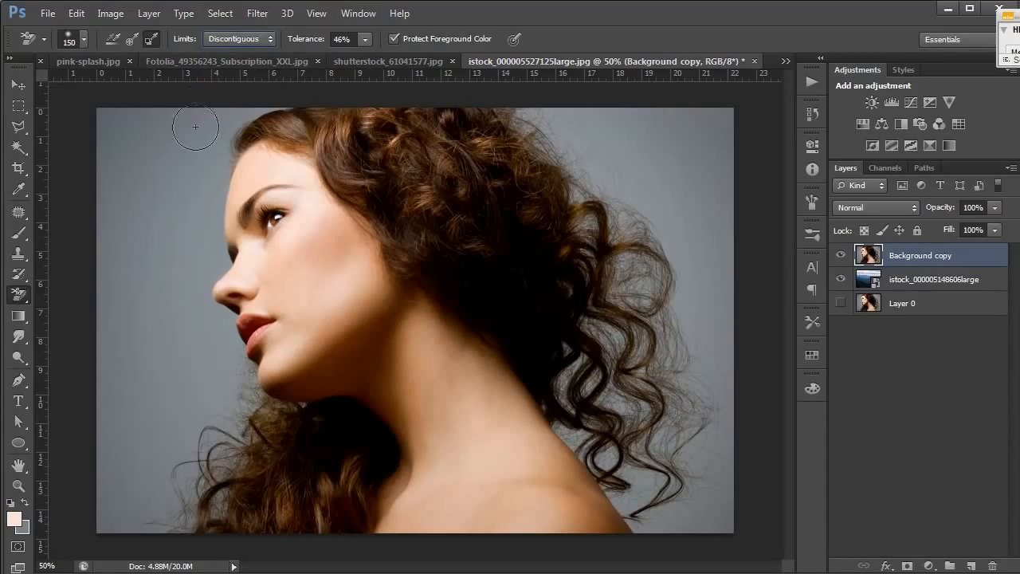
mouse_move(188, 135)
left_mouse_down()
mouse_move(240, 112)
mouse_move(213, 137)
mouse_move(200, 218)
mouse_move(210, 261)
mouse_move(191, 295)
mouse_move(217, 336)
mouse_move(232, 414)
mouse_move(194, 428)
mouse_move(206, 430)
mouse_move(213, 461)
mouse_move(176, 487)
mouse_move(163, 457)
mouse_move(197, 369)
left_mouse_up()
key("ctrl+z")
Step: Set the Background Eraser's limits to Contiguous and reduce its brush to 80 px for working on the lower curls
left_click(252, 40)
left_click(244, 66)
left_click(19, 485)
left_click(648, 433)
left_click(649, 432)
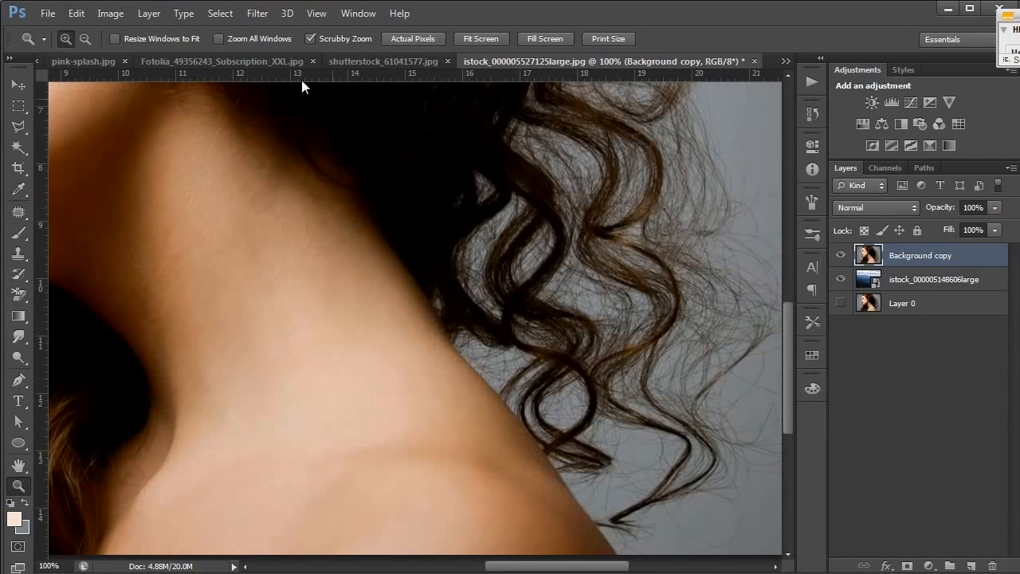
key("e")
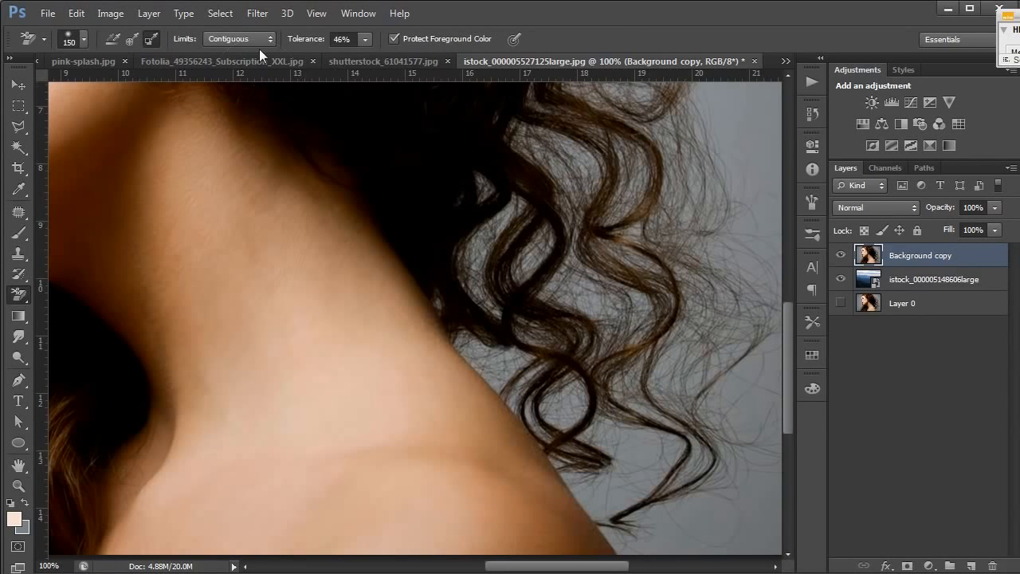
key("bracketleft")
key("bracketleft")
key("bracketleft")
key("bracketleft")
Step: Try erasing the grey backdrop around the lower curls with Contiguous limits, and undo the stroke
left_click(645, 452)
mouse_move(647, 452)
left_mouse_down()
mouse_move(678, 446)
mouse_move(650, 436)
mouse_move(677, 444)
mouse_move(651, 476)
mouse_move(657, 453)
mouse_move(642, 441)
mouse_move(611, 429)
mouse_move(584, 436)
mouse_move(599, 429)
mouse_move(665, 441)
mouse_move(637, 467)
mouse_move(679, 448)
mouse_move(666, 471)
mouse_move(637, 466)
mouse_move(629, 477)
mouse_move(638, 448)
mouse_move(624, 483)
mouse_move(680, 476)
left_mouse_up()
key("ctrl+z")
Step: Set the limits to Discontiguous, try erasing the backdrop around the lower curls, and undo the stroke
left_click(256, 40)
left_click(256, 55)
mouse_move(630, 451)
left_mouse_down()
mouse_move(674, 448)
mouse_move(689, 432)
mouse_move(663, 479)
mouse_move(637, 434)
mouse_move(589, 435)
mouse_move(634, 450)
left_mouse_up()
key("ctrl+z")
Step: Set the Background Eraser's limits to Find Edges, try erasing the backdrop around the lower curls, and undo the stroke
left_click(264, 41)
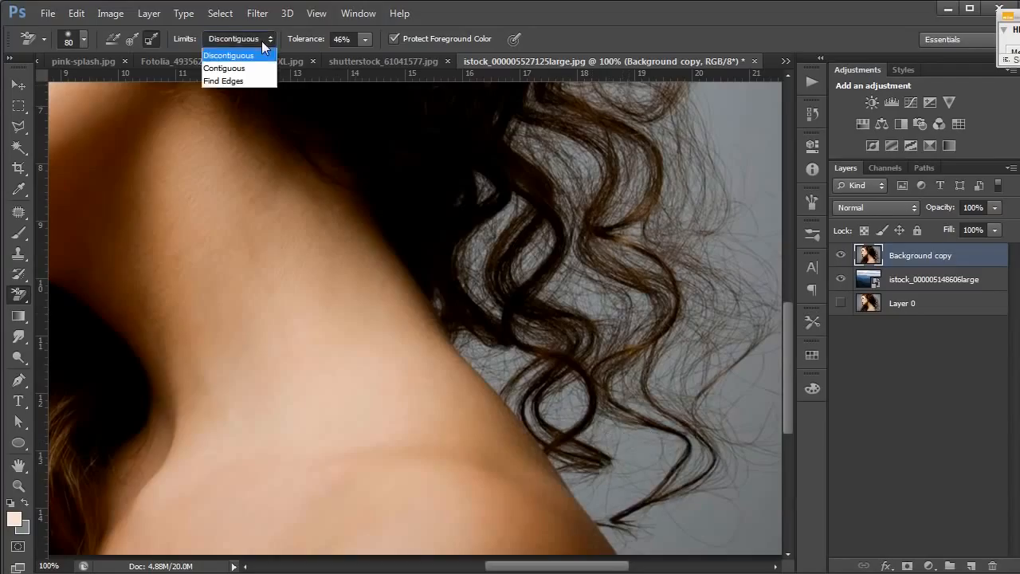
left_click(245, 84)
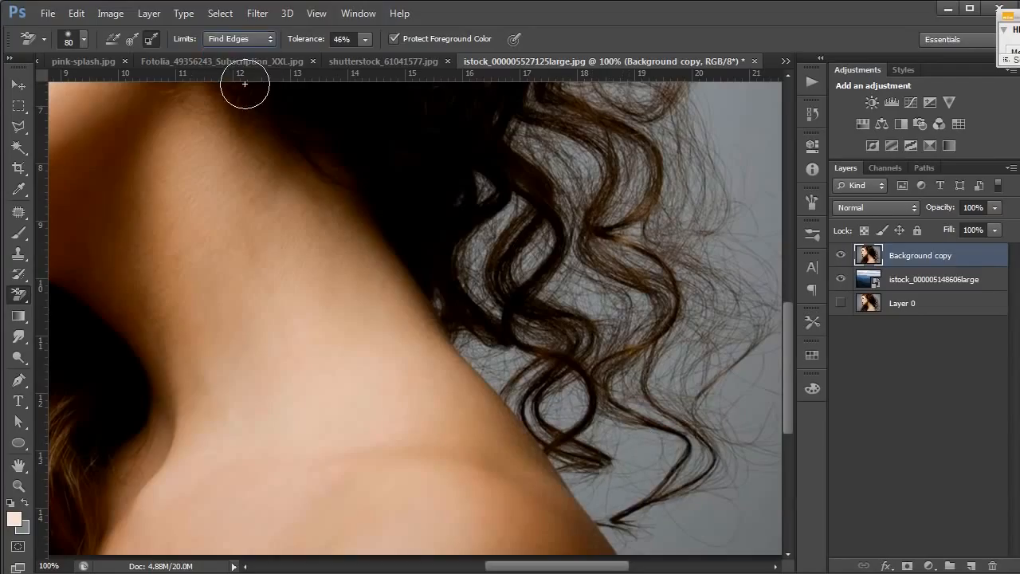
mouse_move(656, 450)
left_mouse_down()
mouse_move(637, 454)
mouse_move(687, 454)
mouse_move(666, 435)
mouse_move(578, 434)
mouse_move(632, 462)
mouse_move(615, 482)
mouse_move(663, 478)
mouse_move(634, 450)
mouse_move(612, 498)
mouse_move(561, 478)
mouse_move(574, 463)
mouse_move(557, 464)
mouse_move(572, 434)
mouse_move(552, 418)
mouse_move(571, 393)
mouse_move(550, 400)
mouse_move(545, 386)
mouse_move(577, 371)
mouse_move(598, 424)
mouse_move(640, 438)
mouse_move(634, 394)
mouse_move(647, 375)
mouse_move(606, 378)
mouse_move(641, 418)
mouse_move(602, 489)
left_mouse_up()
key("ctrl+z")
Step: Set the Background Eraser to Discontiguous limits, Once sampling and a tolerance of 45%
left_click(255, 35)
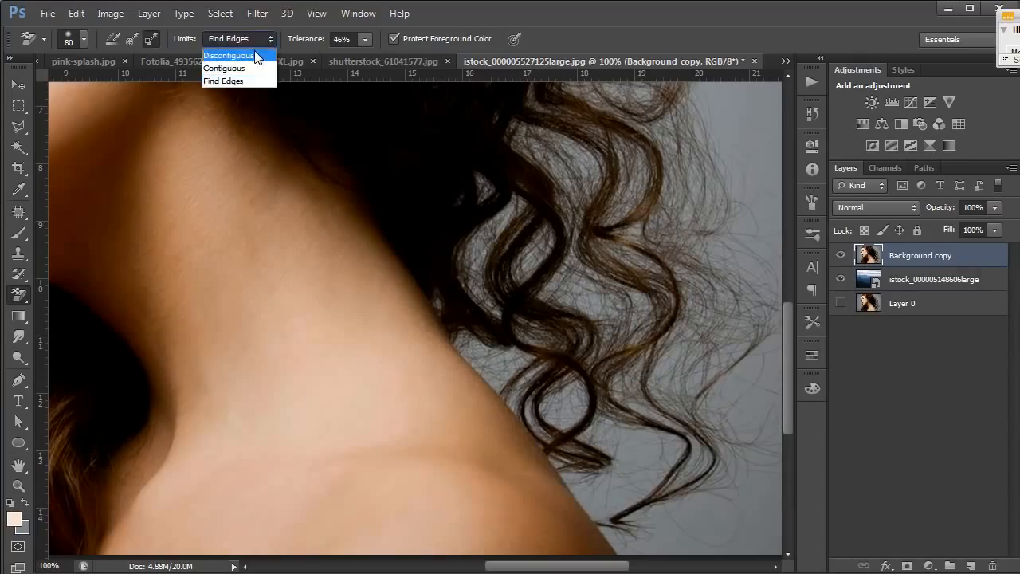
left_click(255, 52)
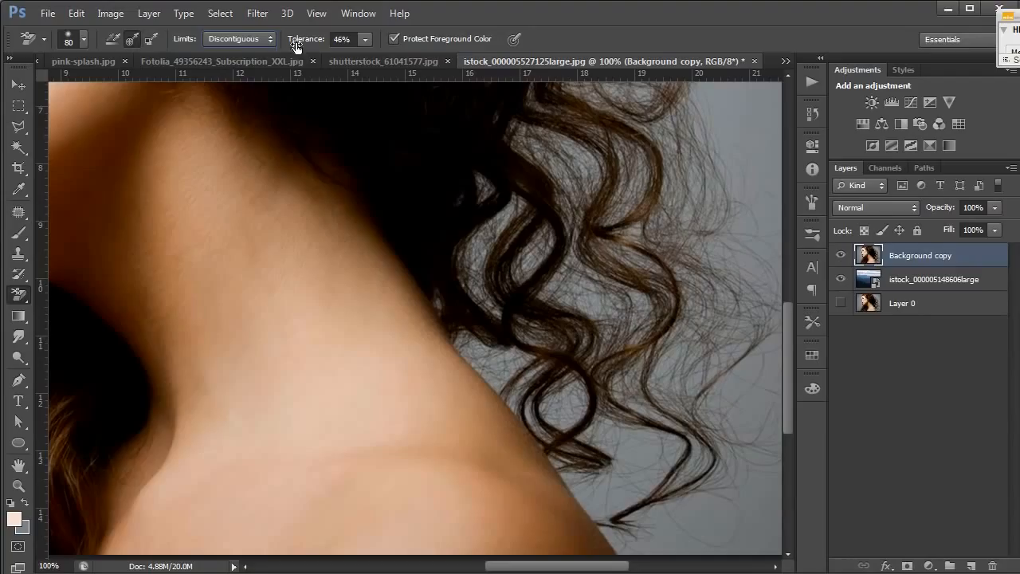
left_click(361, 41)
Step: Erase the grey backdrop behind the woman's head and around all the curls with the 80 px Background Eraser
key("z")
left_click(471, 292, "alt")
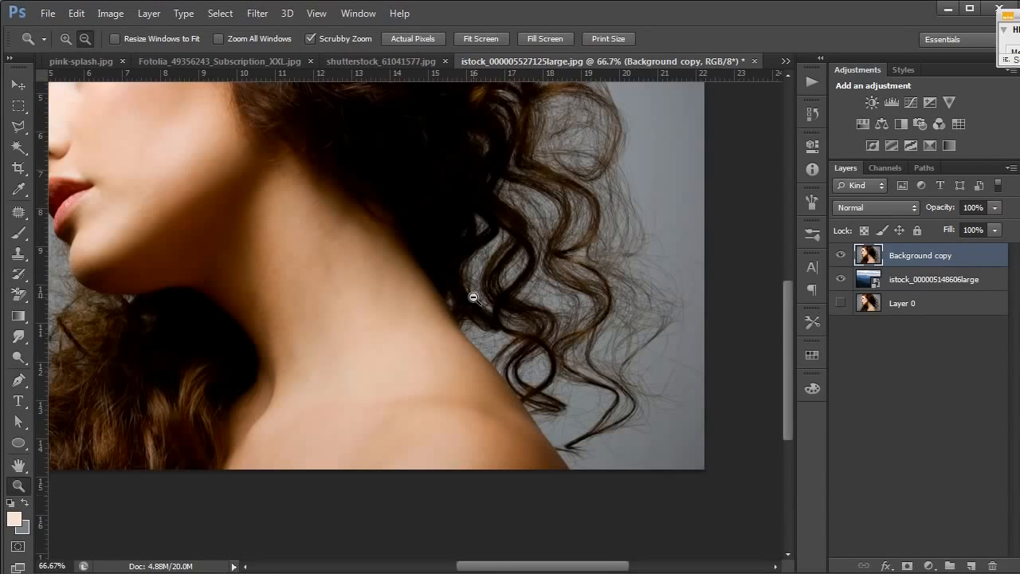
left_click(335, 228, "alt")
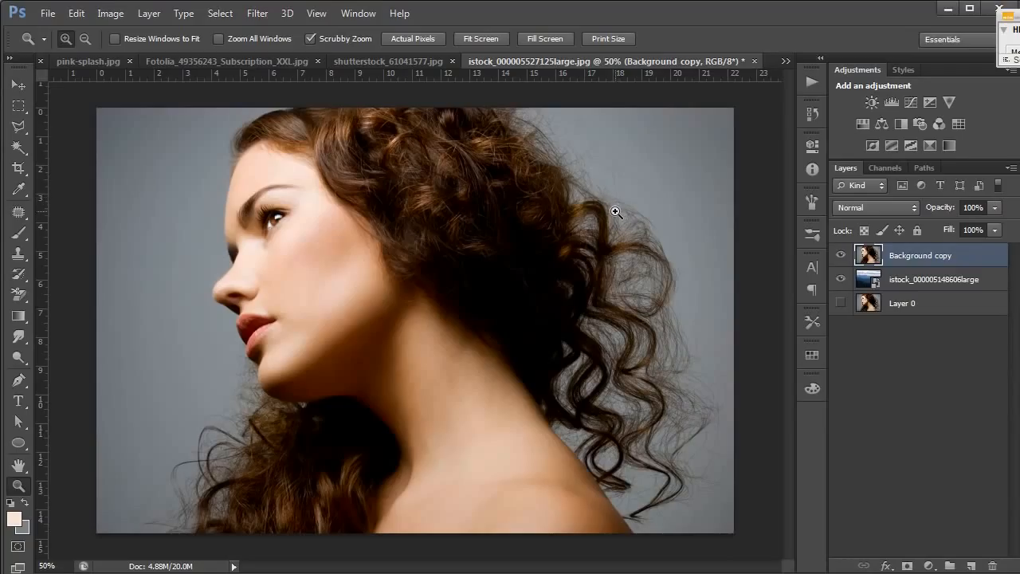
left_click(18, 294)
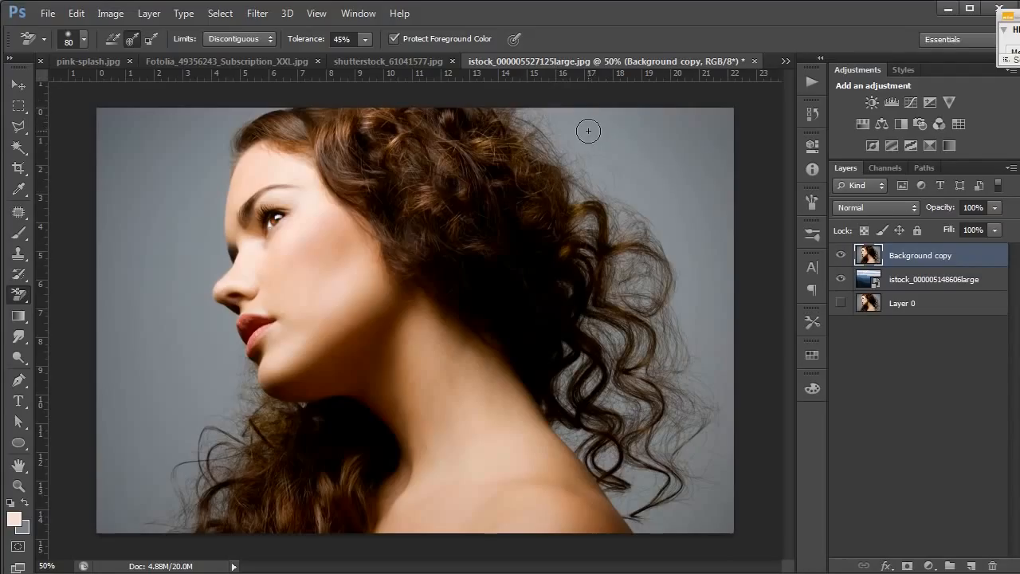
mouse_move(589, 134)
left_mouse_down()
mouse_move(580, 184)
mouse_move(597, 177)
mouse_move(616, 208)
mouse_move(609, 265)
mouse_move(620, 252)
mouse_move(628, 286)
mouse_move(620, 214)
mouse_move(572, 149)
mouse_move(554, 152)
mouse_move(526, 120)
mouse_move(520, 133)
mouse_move(528, 124)
mouse_move(509, 108)
mouse_move(604, 124)
mouse_move(605, 150)
mouse_move(618, 126)
mouse_move(623, 156)
mouse_move(643, 163)
mouse_move(681, 95)
mouse_move(727, 95)
mouse_move(721, 123)
mouse_move(744, 119)
mouse_move(726, 142)
mouse_move(716, 198)
mouse_move(677, 155)
mouse_move(663, 158)
mouse_move(665, 264)
mouse_move(698, 249)
mouse_move(693, 291)
mouse_move(719, 266)
mouse_move(705, 375)
mouse_move(678, 383)
mouse_move(653, 343)
mouse_move(642, 358)
mouse_move(628, 306)
mouse_move(601, 311)
mouse_move(586, 363)
mouse_move(589, 329)
mouse_move(583, 343)
mouse_move(584, 387)
mouse_move(647, 437)
mouse_move(699, 442)
mouse_move(719, 374)
mouse_move(716, 494)
mouse_move(730, 542)
mouse_move(639, 460)
mouse_move(648, 514)
mouse_move(613, 475)
mouse_move(630, 503)
mouse_move(610, 461)
mouse_move(562, 419)
mouse_move(596, 434)
left_mouse_up()
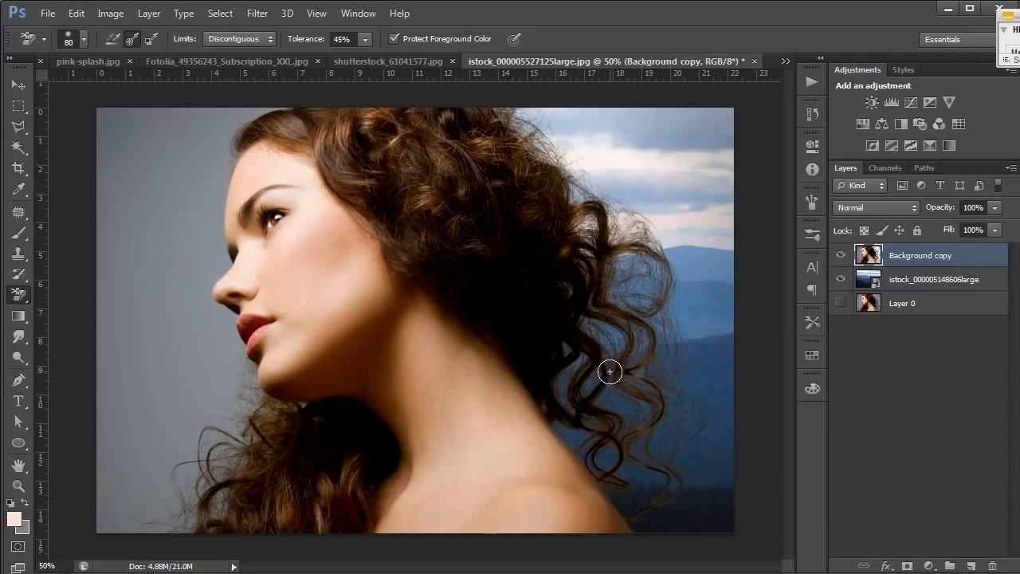
Step: Erase the grey backdrop in front of the face, keeping the brush clear of the profile
left_click(183, 115)
mouse_move(183, 115)
left_mouse_down()
mouse_move(248, 111)
mouse_move(215, 128)
mouse_move(211, 159)
mouse_move(175, 101)
mouse_move(160, 111)
mouse_move(142, 94)
mouse_move(174, 156)
mouse_move(169, 218)
mouse_move(180, 198)
mouse_move(138, 227)
mouse_move(122, 224)
mouse_move(115, 175)
mouse_move(89, 252)
mouse_move(103, 283)
mouse_move(132, 258)
mouse_move(137, 300)
mouse_move(177, 185)
mouse_move(158, 304)
mouse_move(127, 396)
mouse_move(104, 314)
mouse_move(109, 449)
mouse_move(94, 501)
mouse_move(116, 562)
mouse_move(99, 490)
mouse_move(125, 461)
mouse_move(129, 420)
mouse_move(149, 432)
mouse_move(177, 545)
mouse_move(177, 526)
mouse_move(220, 494)
mouse_move(236, 440)
mouse_move(231, 430)
mouse_move(166, 476)
mouse_move(149, 428)
mouse_move(133, 432)
mouse_move(208, 449)
mouse_move(239, 427)
mouse_move(241, 399)
mouse_move(252, 412)
mouse_move(236, 383)
mouse_move(191, 397)
mouse_move(173, 316)
left_mouse_up()
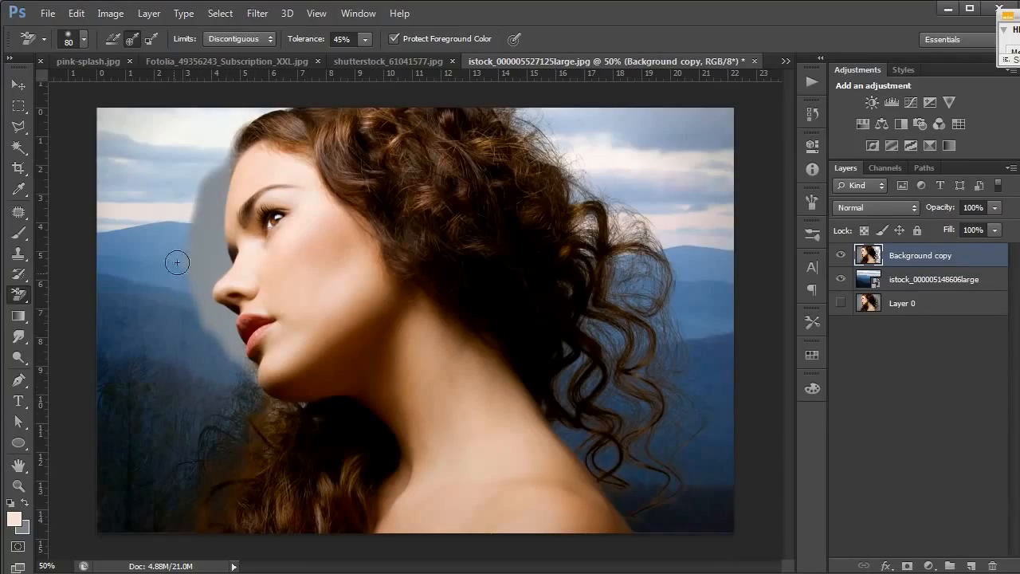
mouse_move(179, 223)
left_mouse_down()
mouse_move(154, 335)
mouse_move(148, 229)
left_mouse_up()
Step: Reduce the eraser brush to 45 px, try erasing the grey beside the forehead and nose, and undo the stroke
key("bracketleft")
key("bracketleft")
key("bracketleft")
mouse_move(210, 190)
left_mouse_down()
mouse_move(223, 152)
mouse_move(212, 205)
mouse_move(222, 263)
mouse_move(212, 279)
mouse_move(200, 182)
mouse_move(205, 228)
mouse_move(192, 263)
left_mouse_up()
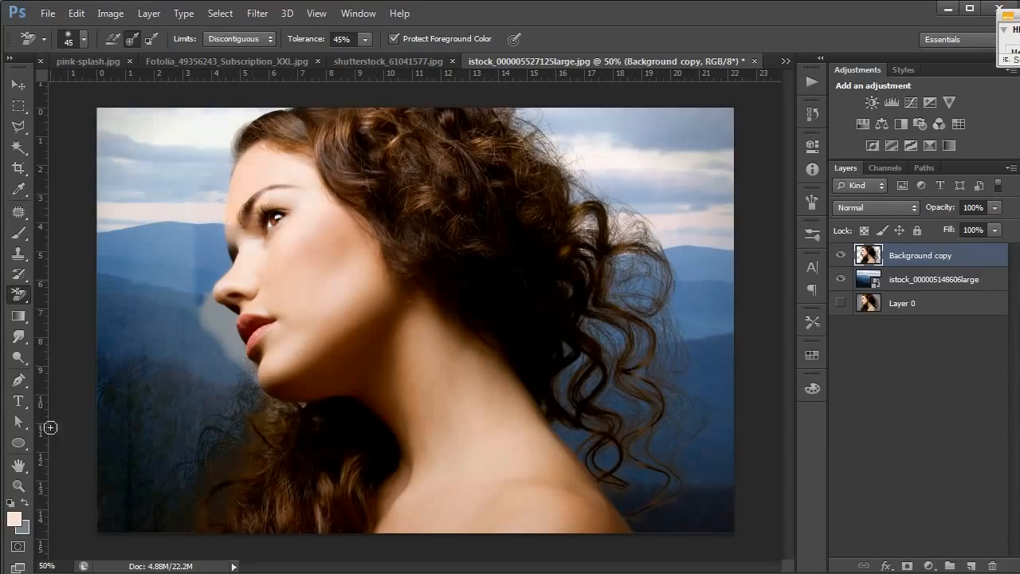
key("ctrl+z")
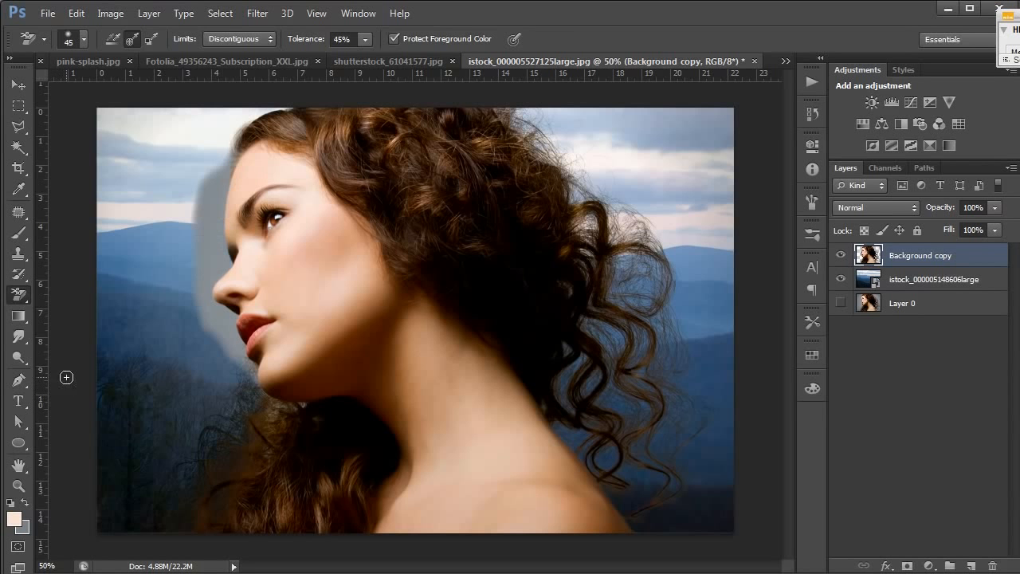
Step: Erase the remaining grey close along the face profile, from the forehead past the nose and lips to the chin
key("z")
left_click(214, 240)
left_click_drag(204, 243, 215, 271)
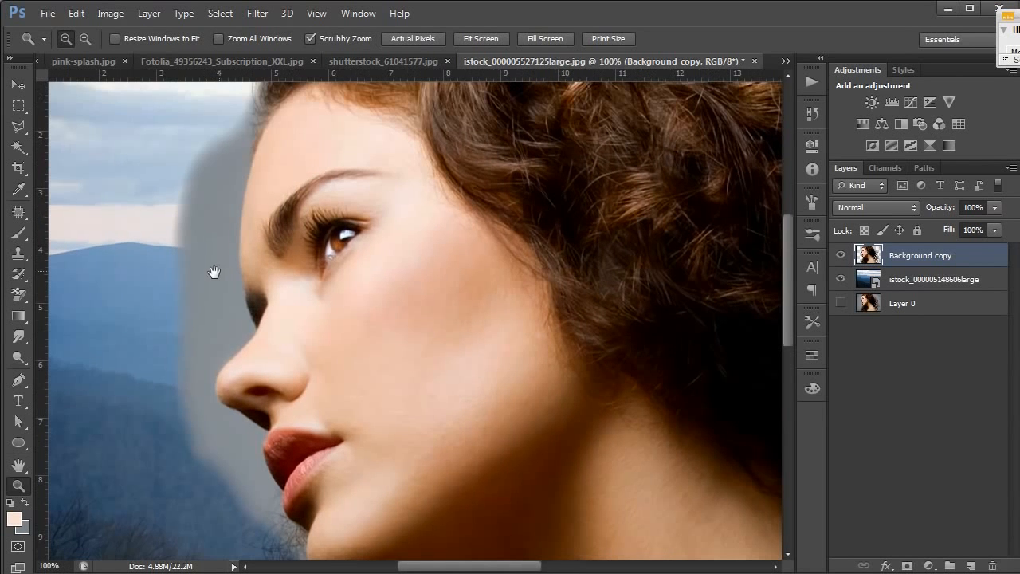
key("e")
mouse_move(193, 196)
left_mouse_down()
mouse_move(225, 119)
mouse_move(236, 120)
mouse_move(215, 179)
mouse_move(187, 182)
mouse_move(180, 258)
mouse_move(194, 234)
mouse_move(221, 314)
mouse_move(212, 250)
mouse_move(227, 325)
mouse_move(183, 387)
mouse_move(205, 454)
mouse_move(186, 353)
mouse_move(195, 390)
mouse_move(223, 430)
mouse_move(243, 438)
mouse_move(239, 478)
mouse_move(285, 536)
mouse_move(243, 484)
left_mouse_up()
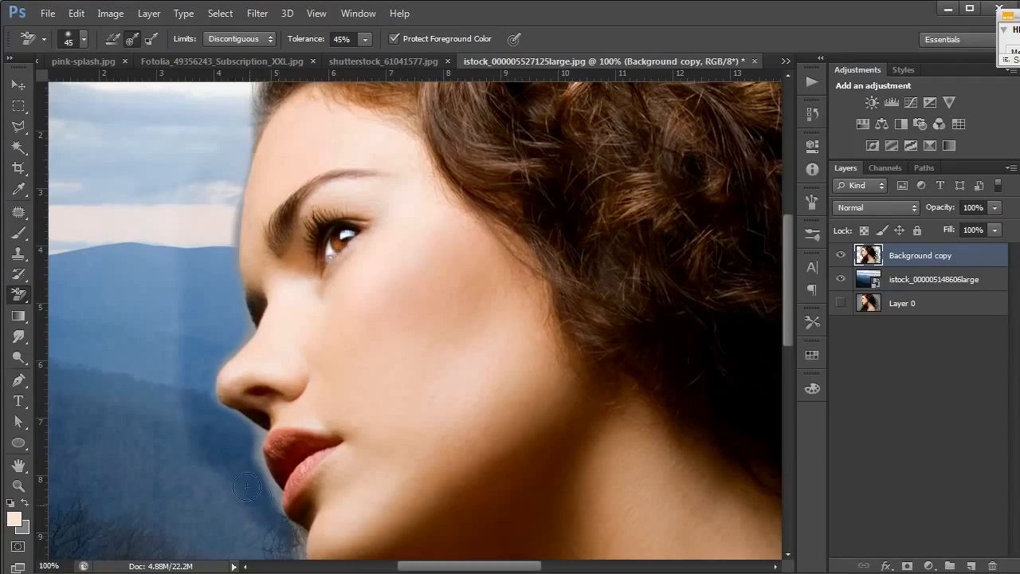
left_click_drag(241, 448, 247, 432)
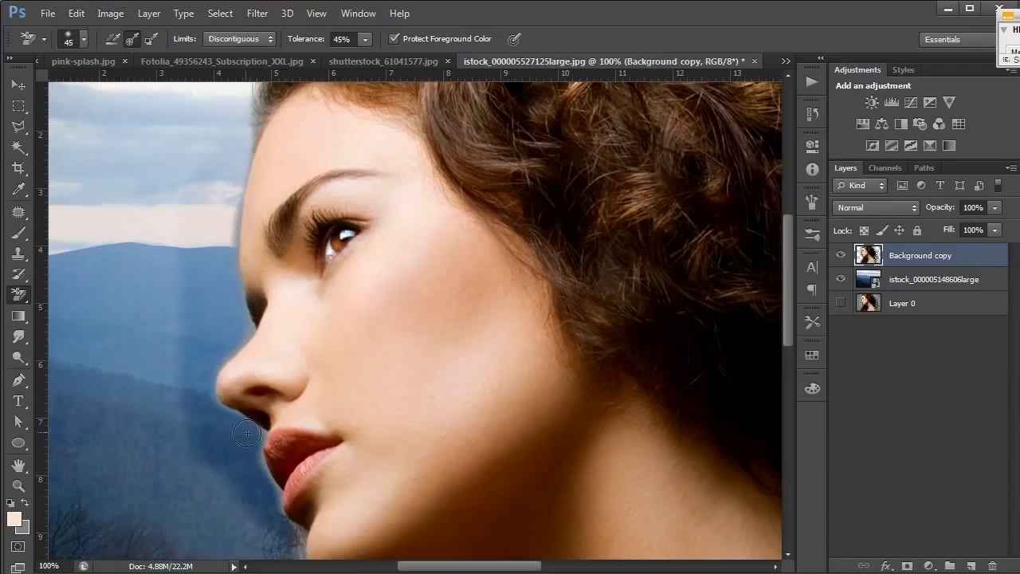
mouse_move(196, 377)
left_mouse_down()
mouse_move(209, 335)
mouse_move(228, 319)
mouse_move(237, 325)
left_mouse_up()
left_click_drag(232, 464, 210, 335)
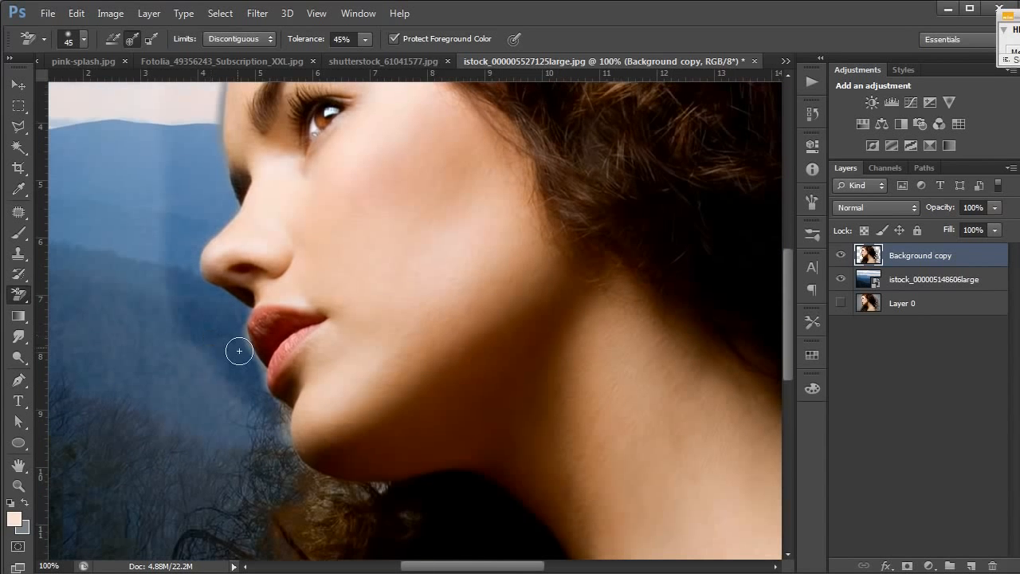
mouse_move(236, 344)
left_mouse_down()
mouse_move(255, 375)
mouse_move(270, 456)
left_mouse_up()
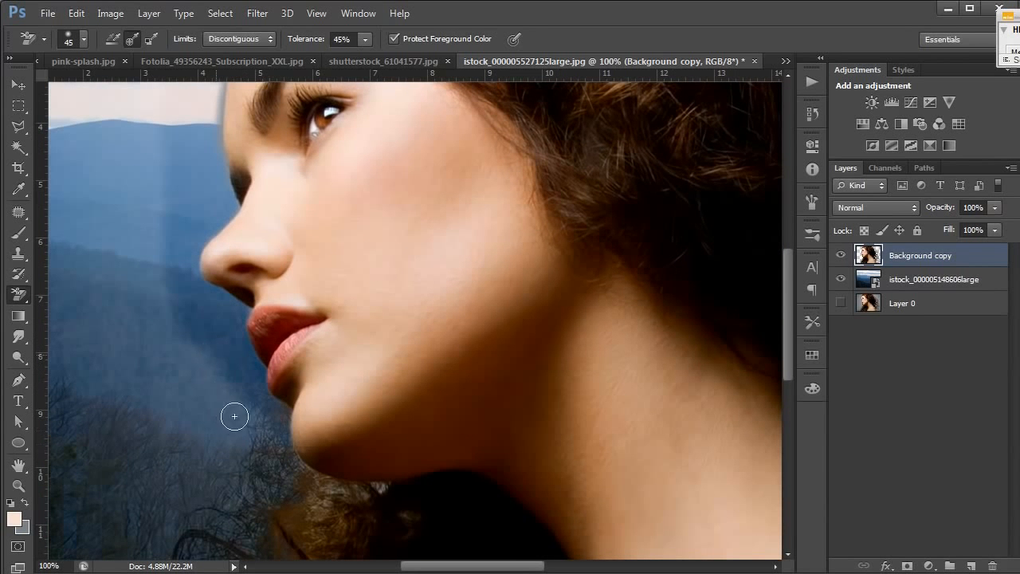
Step: Reduce the eraser brush to 20 px and clean up the backdrop residue along the forehead edge
left_click_drag(136, 212, 161, 490)
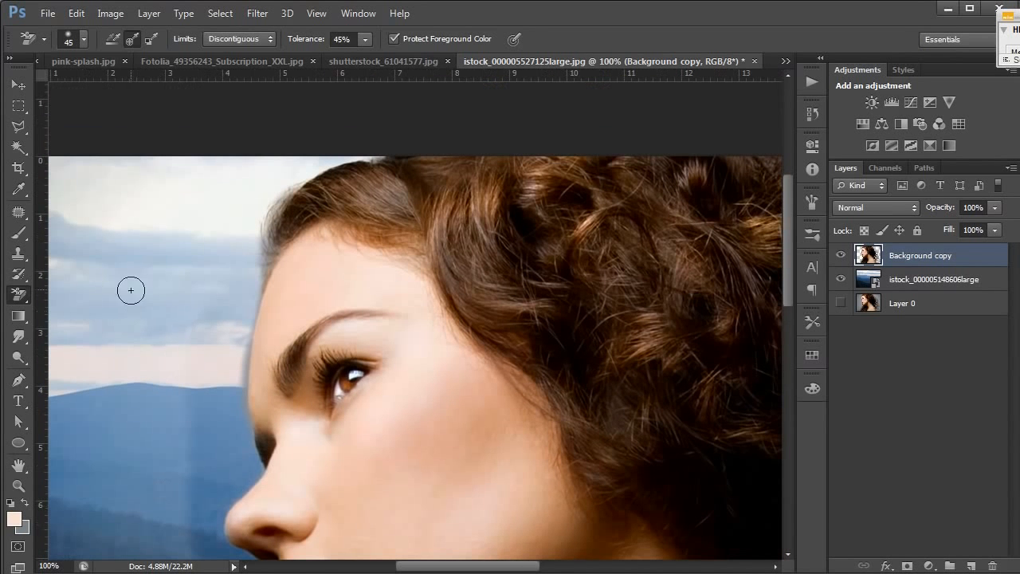
key("bracketleft")
key("bracketleft")
key("bracketleft")
mouse_move(241, 372)
left_mouse_down()
mouse_move(239, 383)
mouse_move(242, 344)
left_mouse_up()
Step: Examine the whole cut-out and the area in front of the nose for leftover backdrop haze
key("z")
left_click(218, 451, "alt")
left_click(217, 454, "alt")
left_click(217, 460, "alt")
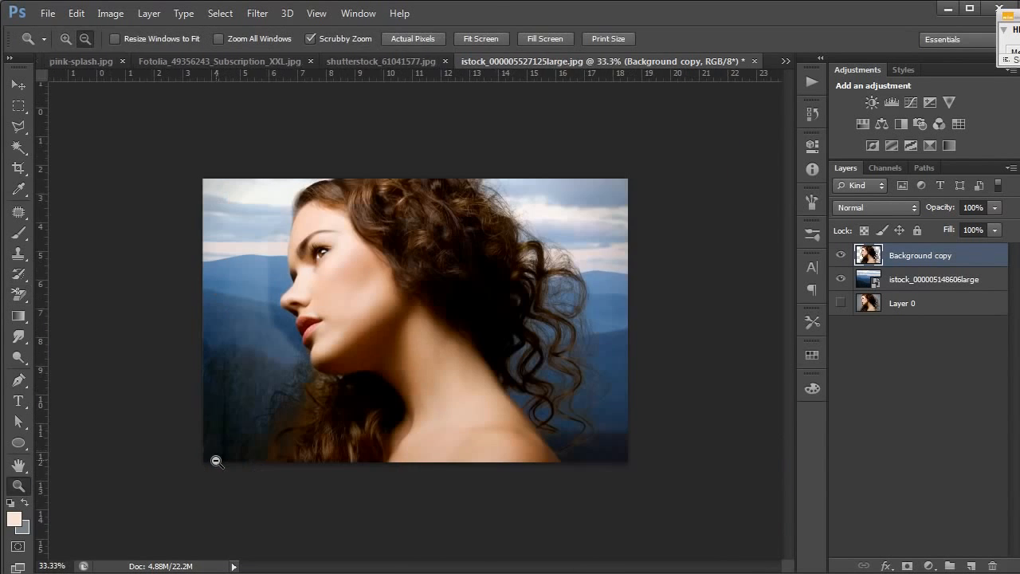
left_click(249, 394)
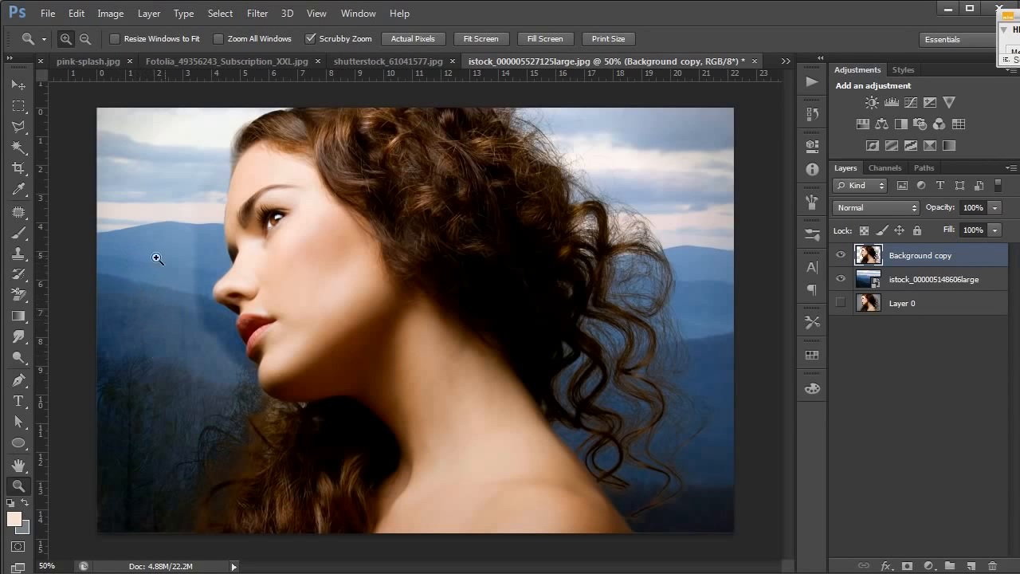
left_click_drag(149, 289, 155, 300)
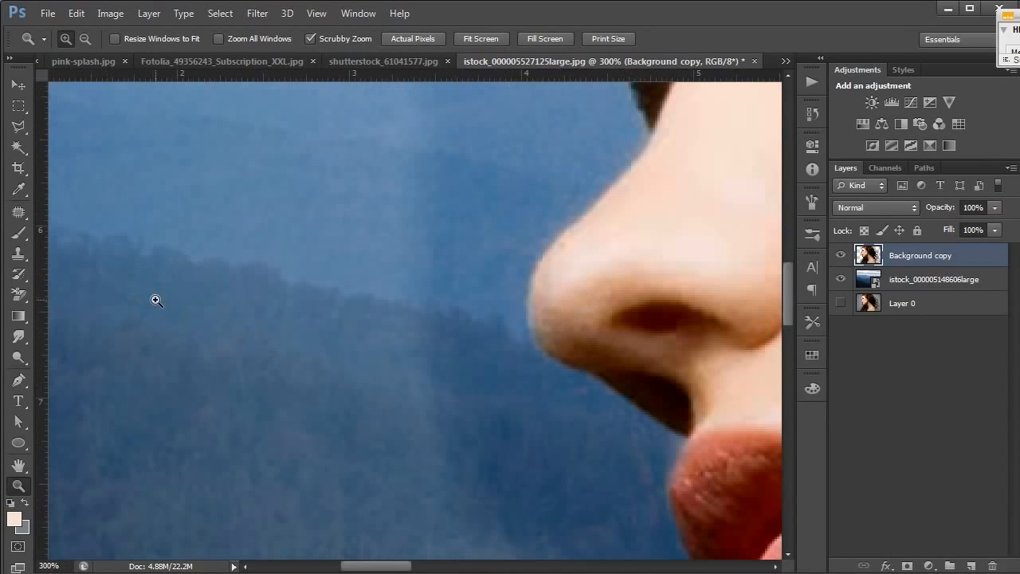
left_click(205, 235, "alt")
left_click(204, 236, "alt")
left_click(202, 241, "alt")
left_click(201, 243, "alt")
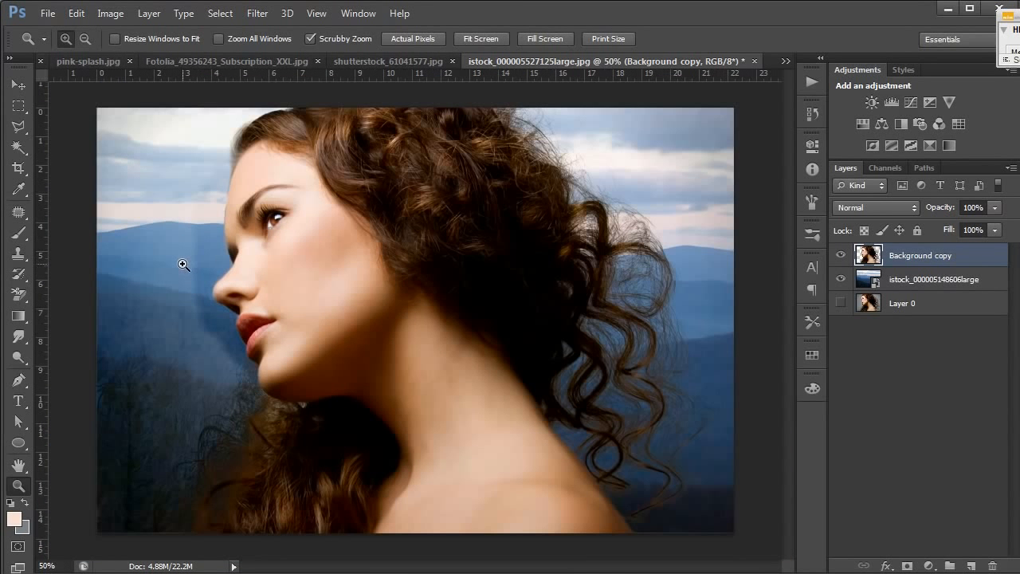
Step: Raise the Background Eraser's tolerance to 73% and enlarge its brush to 250 px
key("e")
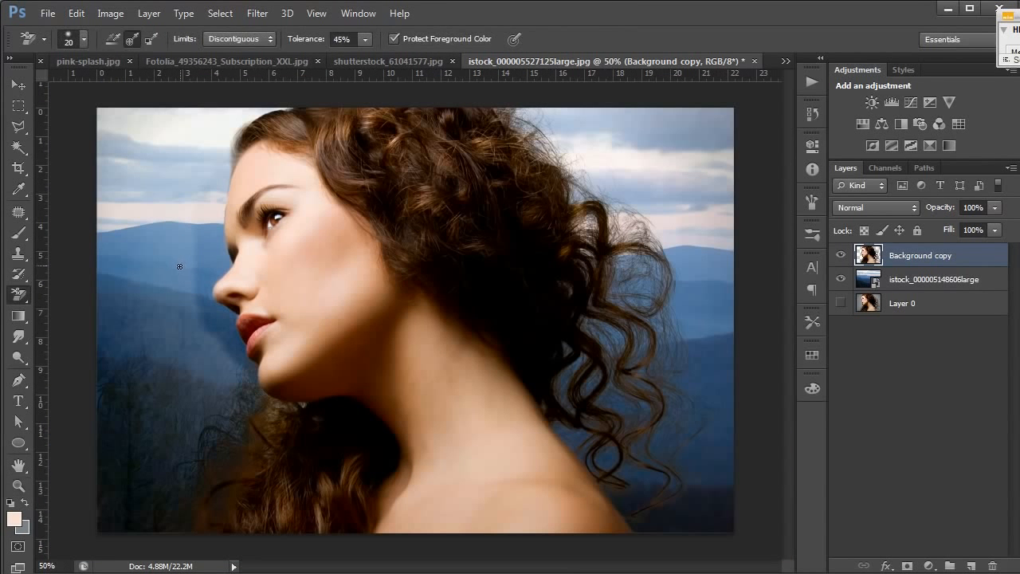
left_click(365, 40)
left_click_drag(372, 54, 389, 55)
left_click(609, 39)
key("bracketright")
key("bracketright")
key("bracketright")
key("bracketright")
key("bracketright")
key("bracketright")
key("bracketright")
key("bracketright")
key("bracketright")
key("bracketright")
key("bracketright")
key("bracketright")
key("bracketright")
Step: Erase the faint backdrop haze over the landscape in front of the face and behind the curls
right_click(160, 224)
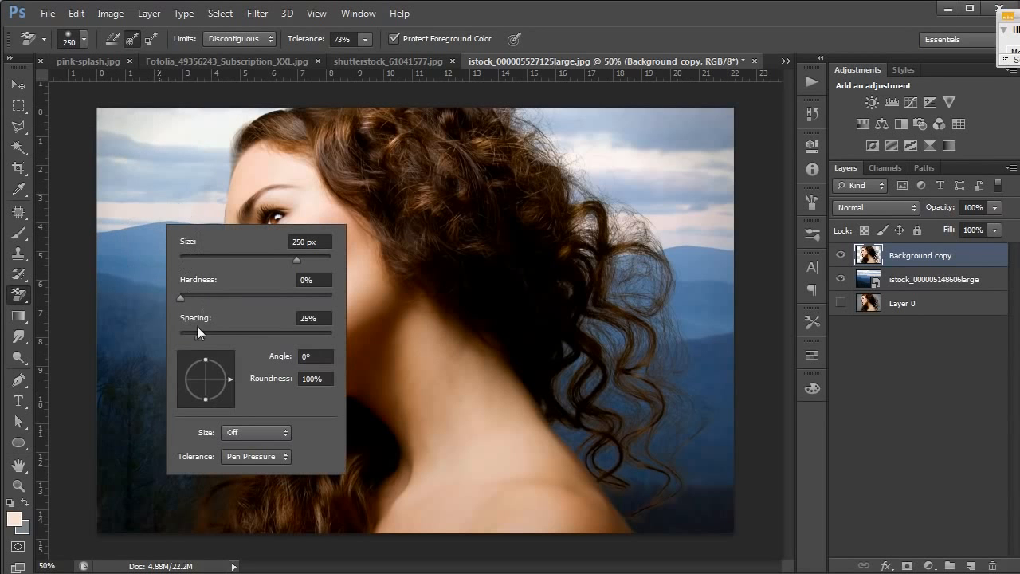
left_click(122, 273)
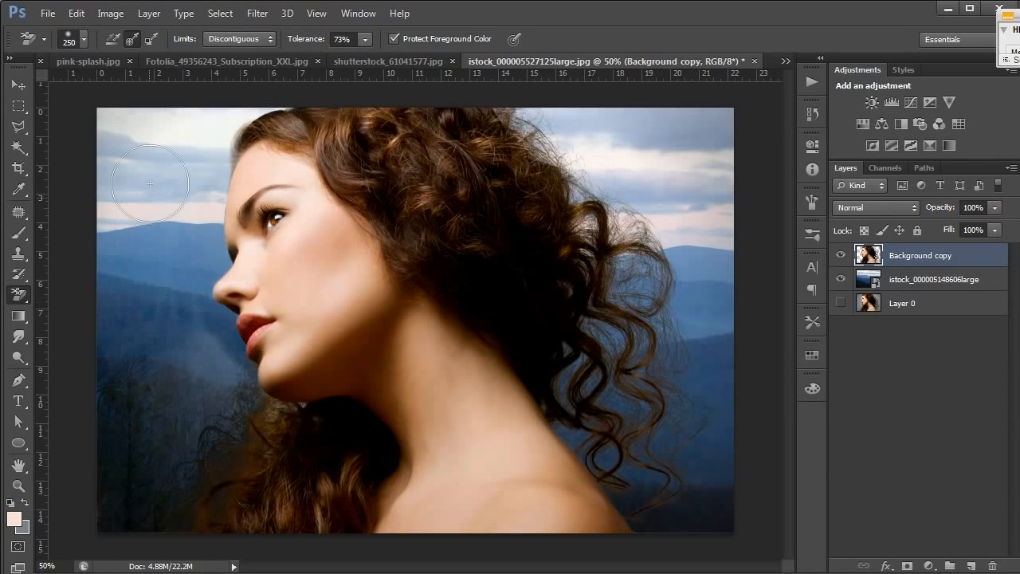
mouse_move(156, 345)
left_mouse_down()
mouse_move(182, 364)
mouse_move(159, 375)
mouse_move(132, 437)
mouse_move(152, 395)
mouse_move(149, 373)
mouse_move(115, 335)
left_mouse_up()
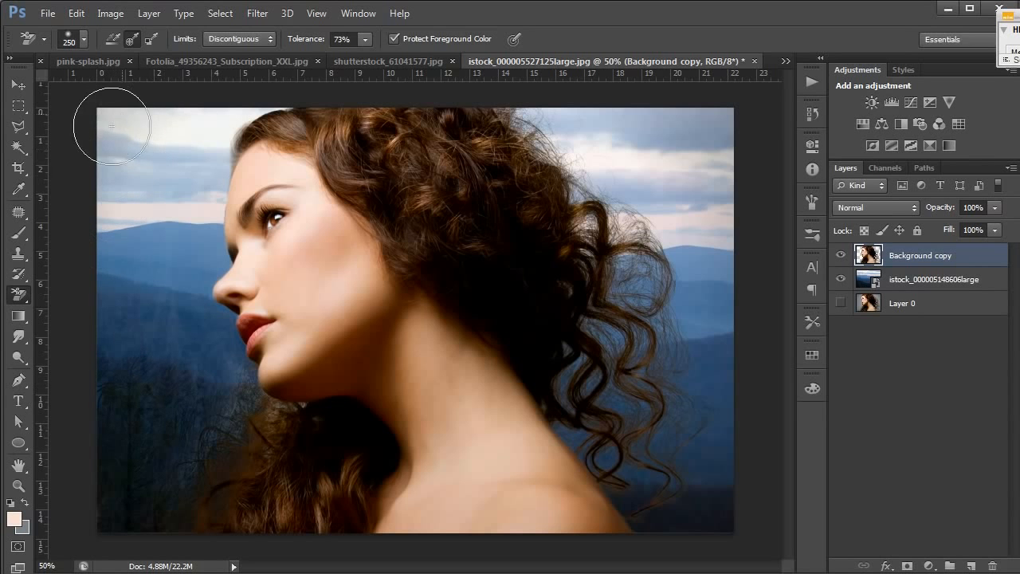
mouse_move(713, 149)
left_mouse_down()
mouse_move(701, 122)
mouse_move(617, 106)
mouse_move(691, 178)
mouse_move(730, 278)
left_mouse_up()
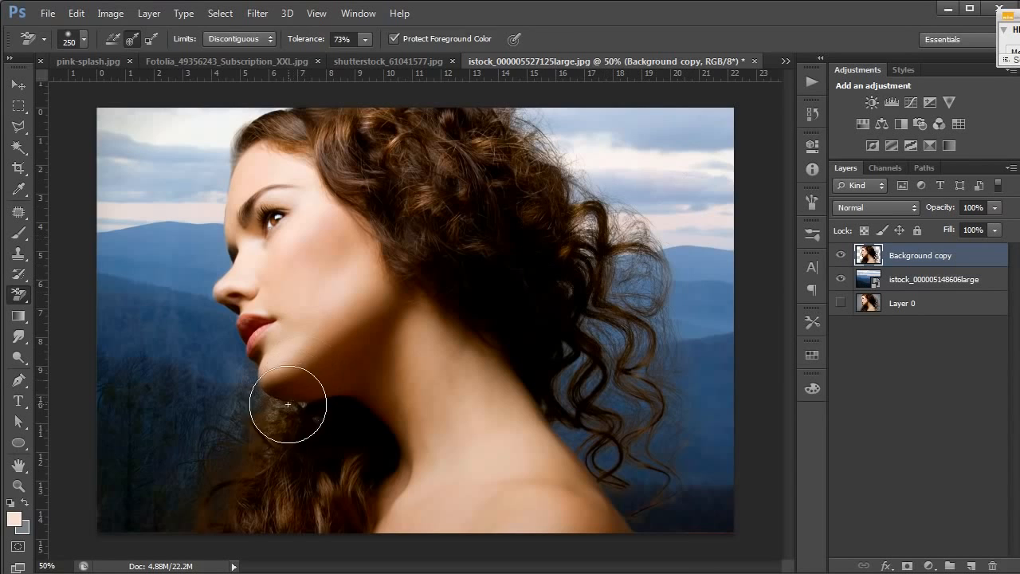
Step: Show Layer 0, then hide and reshow the mountain layer to compare the cut-out with the original photo
key("z")
left_click(301, 428, "alt")
left_click(301, 428, "alt")
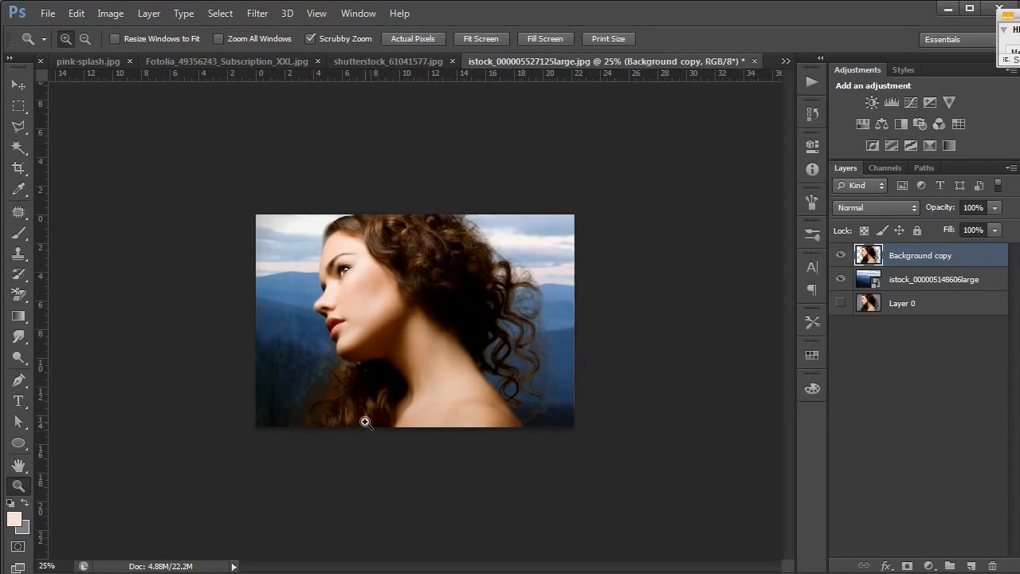
left_click(842, 305)
left_click(840, 279)
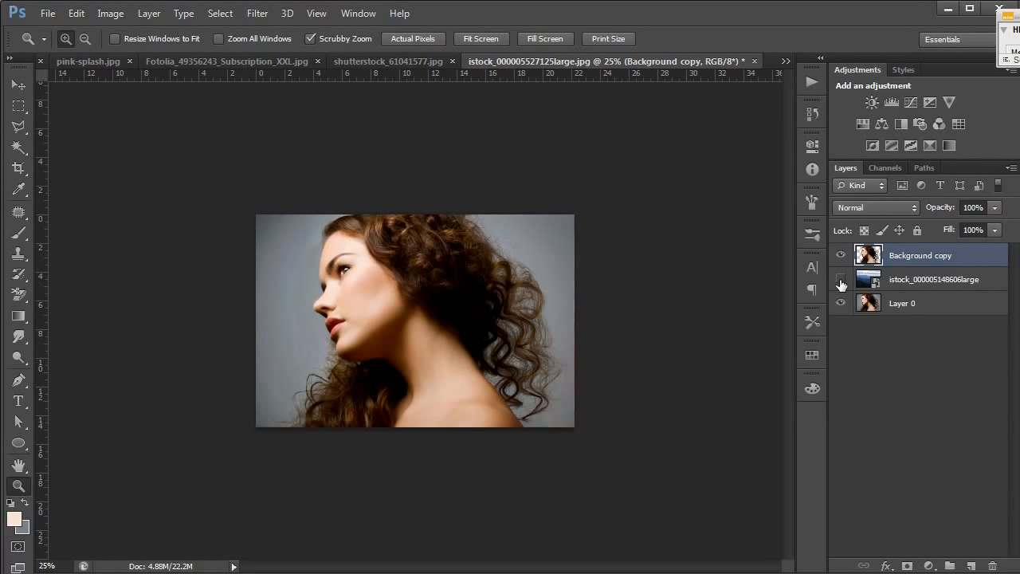
left_click(841, 279)
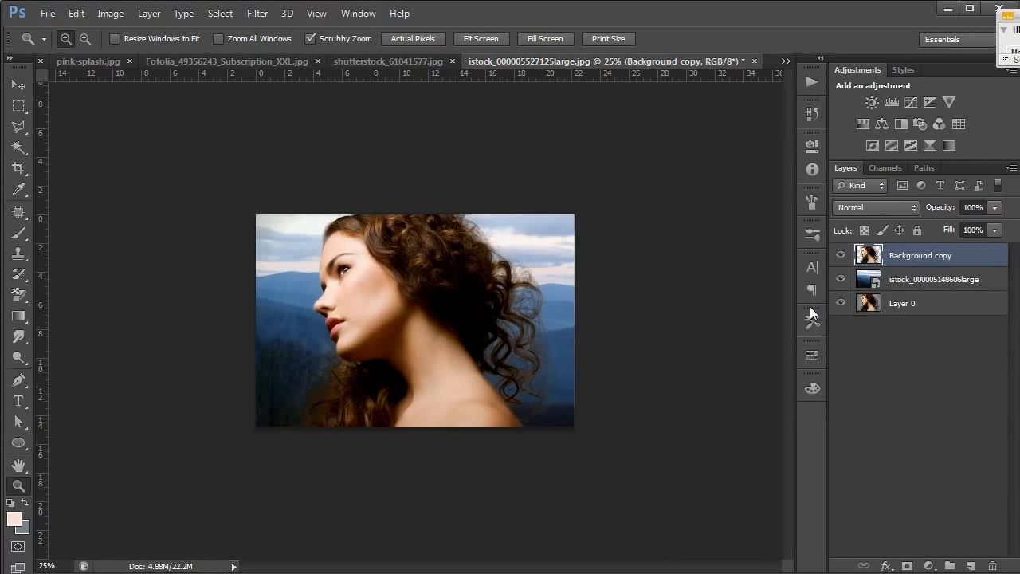
Step: Examine the cut-out edges around the curls, the face profile and the hair below the chin
left_click(529, 326)
left_click(534, 323)
left_click(534, 323)
left_click(535, 323)
key("space")
left_click_drag(653, 280, 467, 309)
left_click_drag(546, 288, 540, 293)
left_click(539, 294)
left_click(538, 295)
left_click(536, 296, "alt")
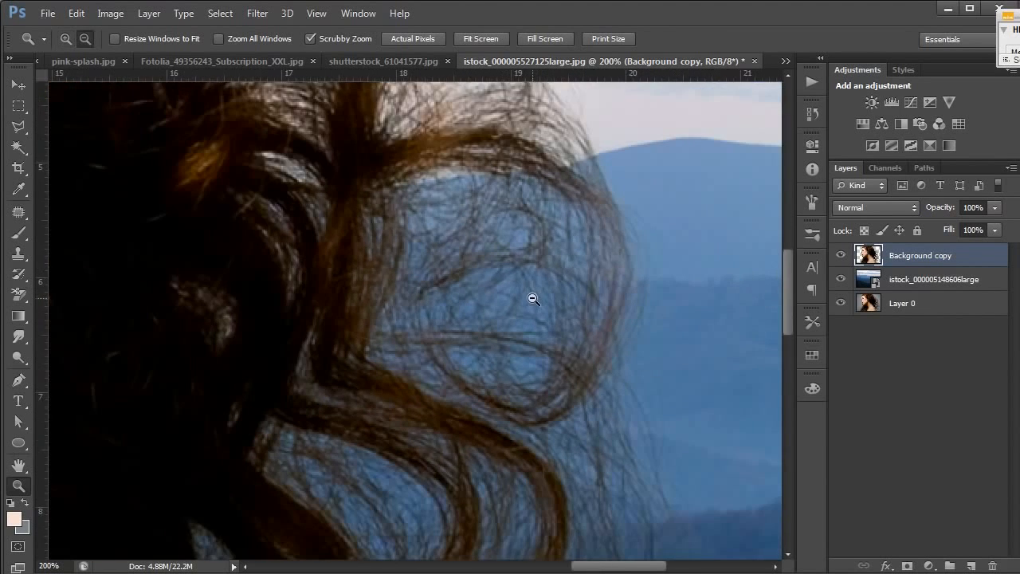
left_click(533, 301, "alt")
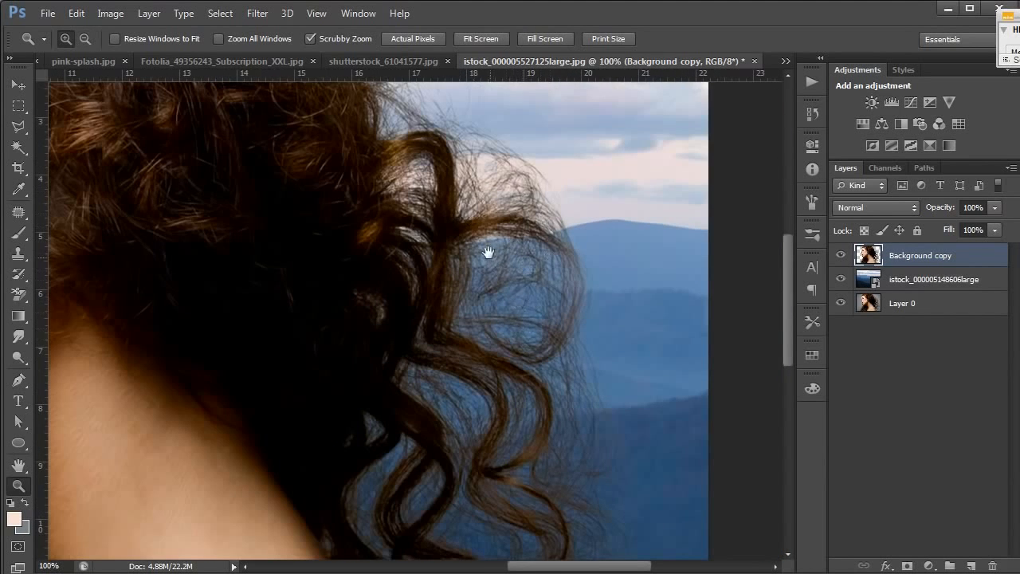
left_click_drag(496, 269, 519, 455)
left_click(437, 319, "alt")
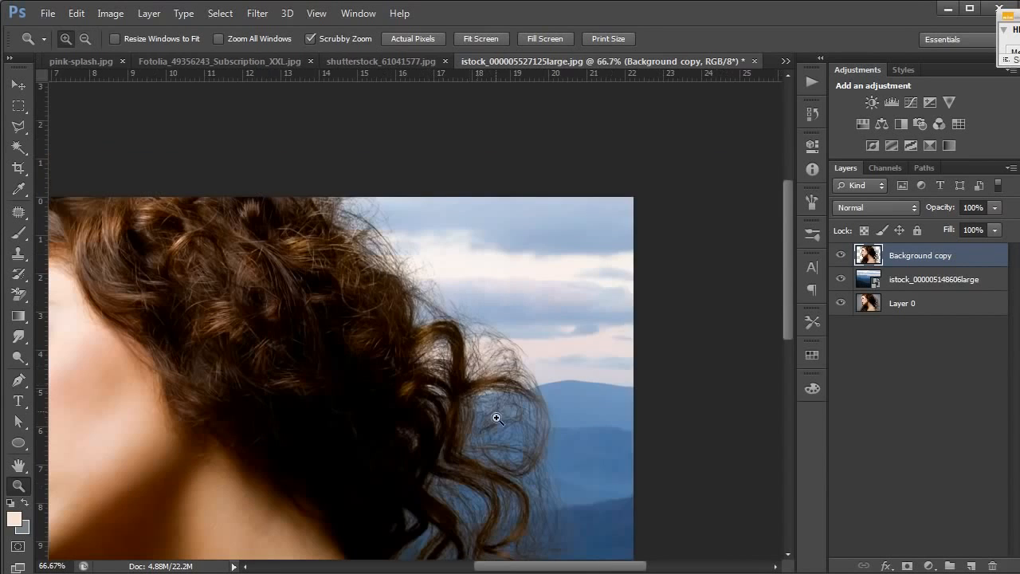
left_click(483, 424, "alt")
left_click(481, 425, "alt")
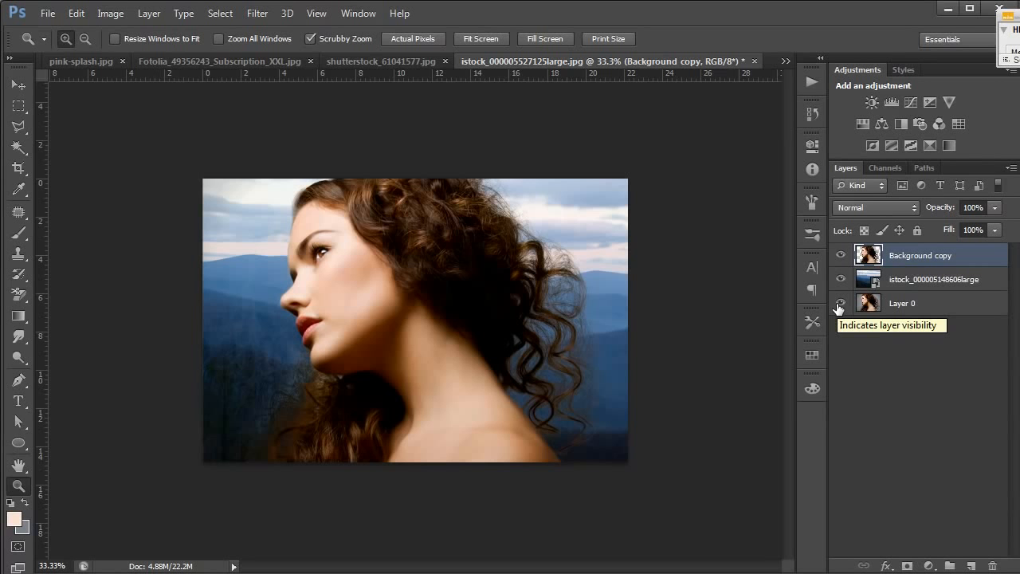
left_click_drag(307, 271, 277, 265)
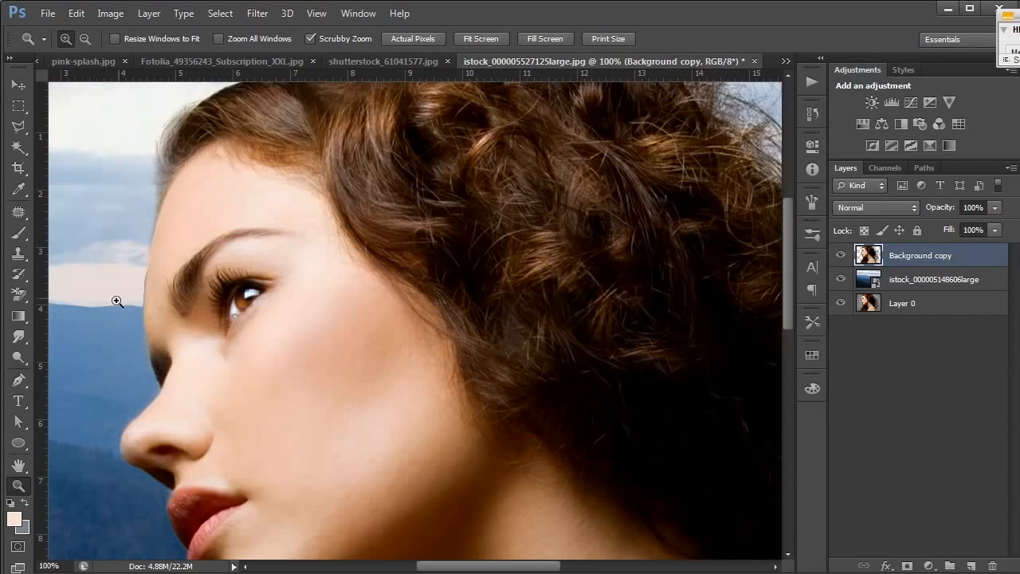
scroll(187, 312, "down", 3)
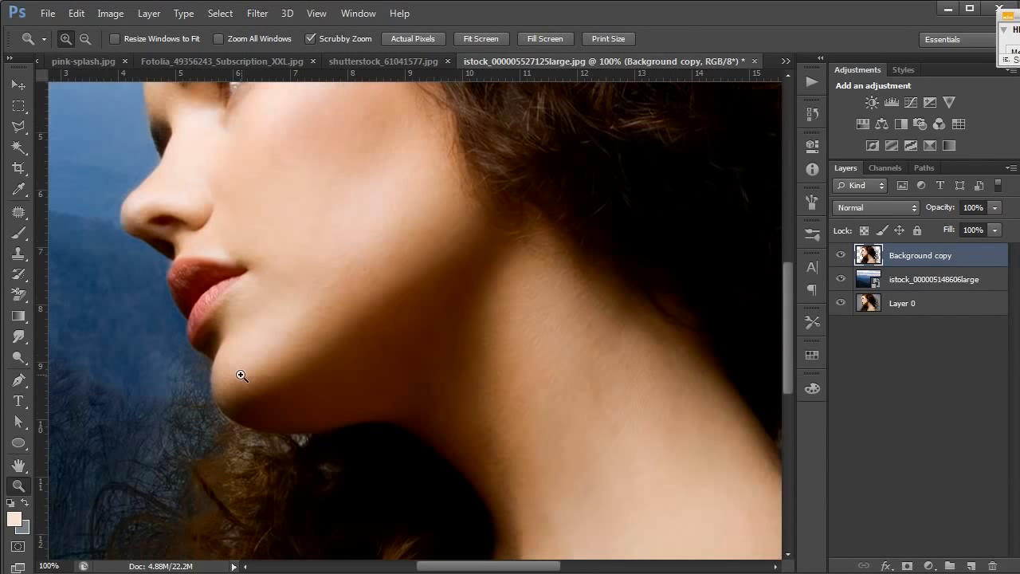
scroll(237, 398, "down", 3)
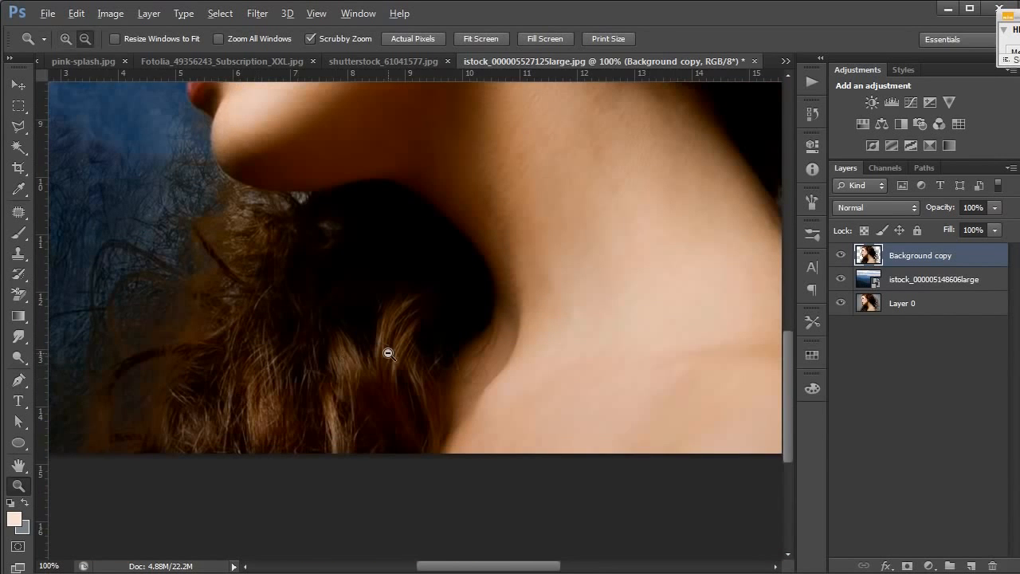
left_click(388, 353, "alt")
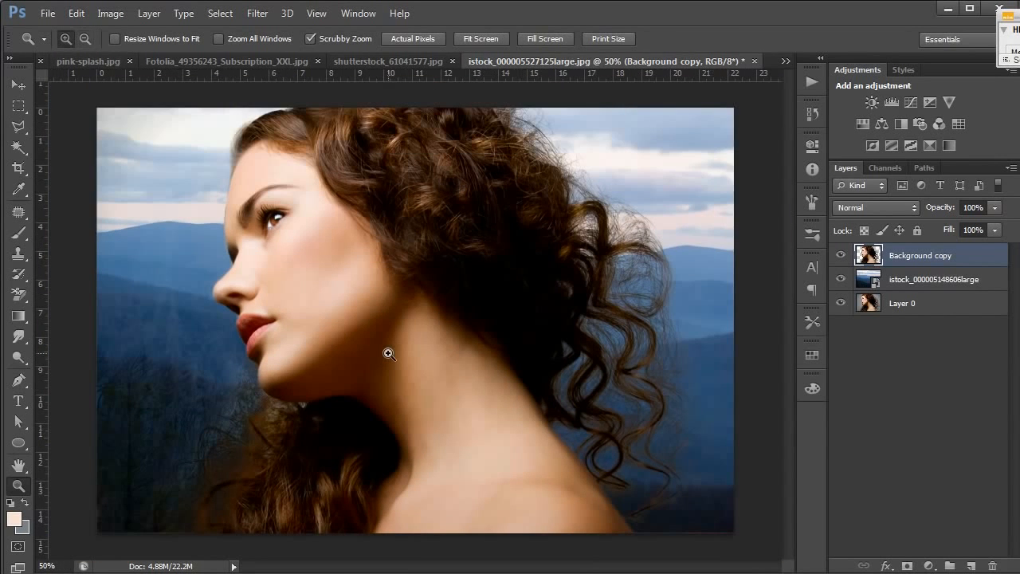